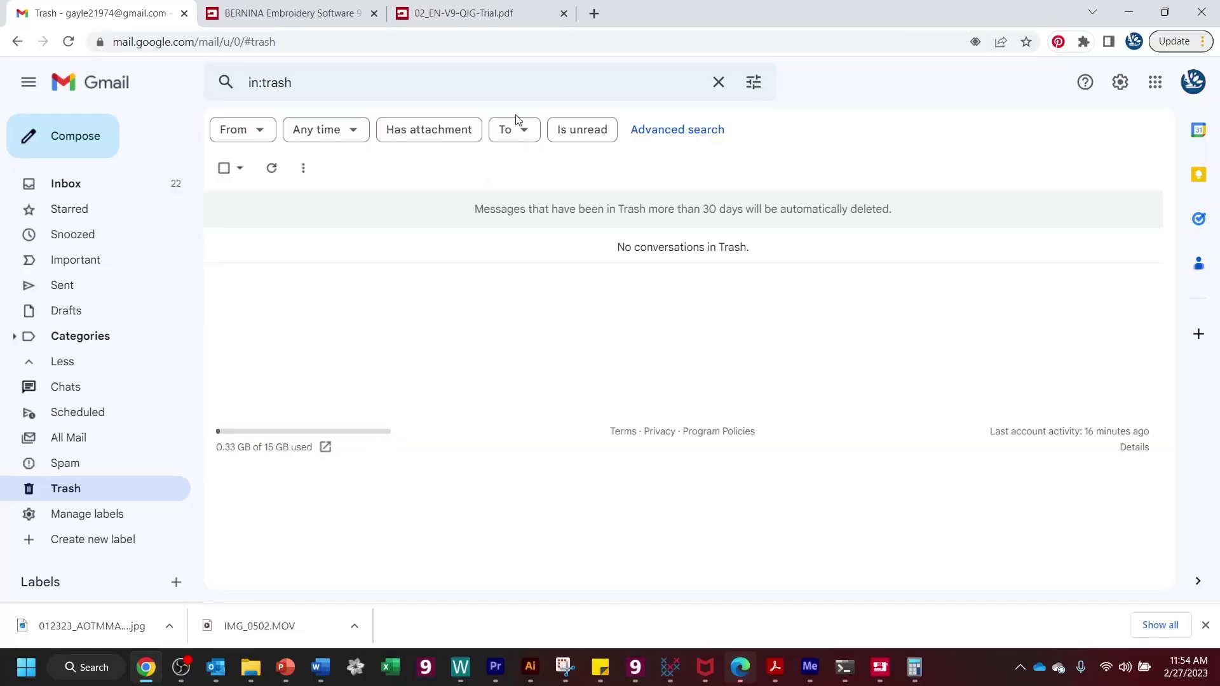
# - Go to bernina.com and bring up the Software menu listing Embroidery Software 9
pyautogui.click(590, 14)
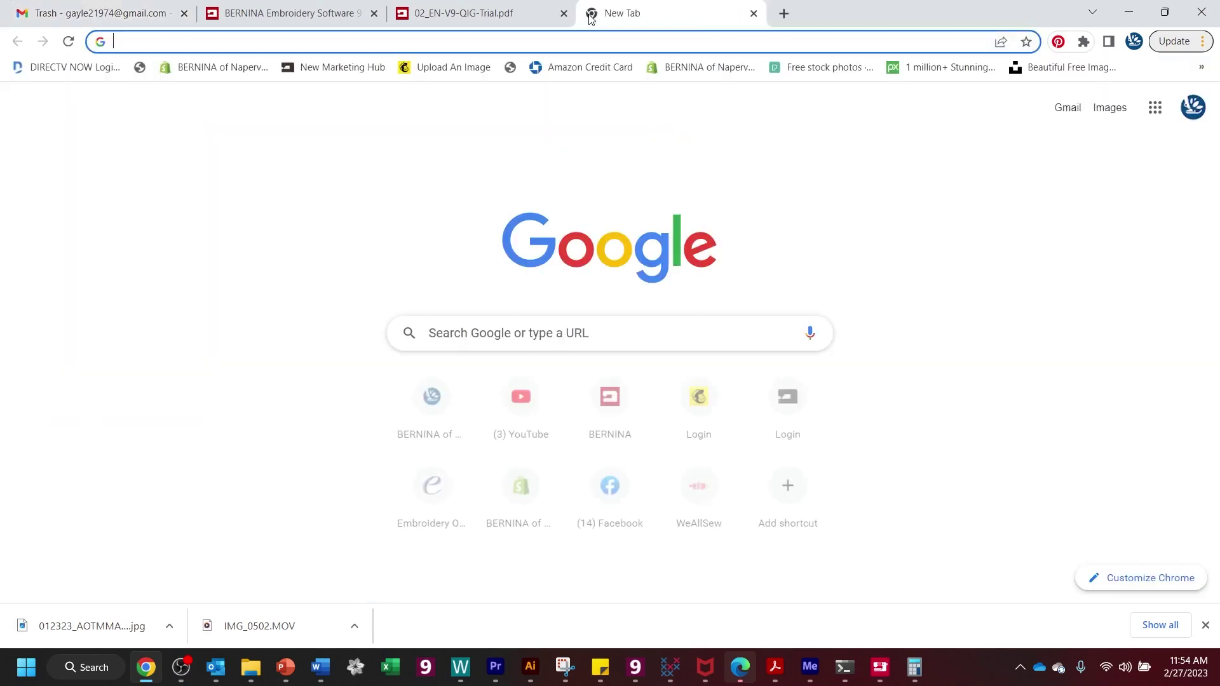
pyautogui.click(587, 49)
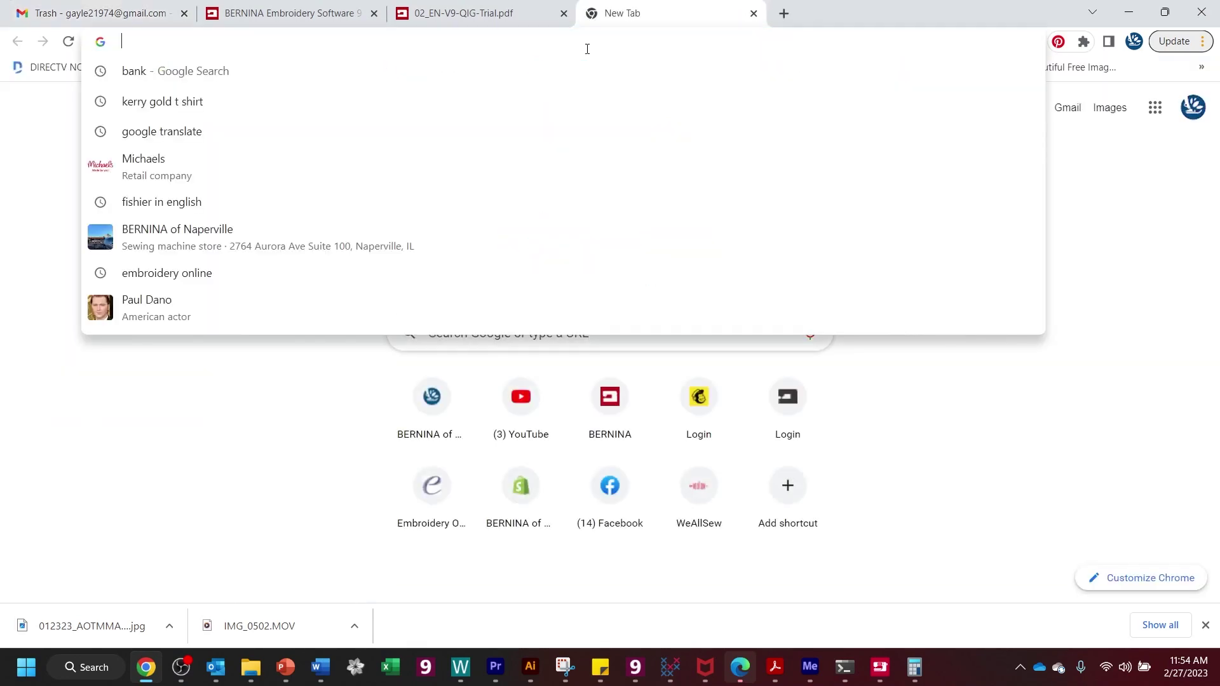
pyautogui.write('bernina.com')
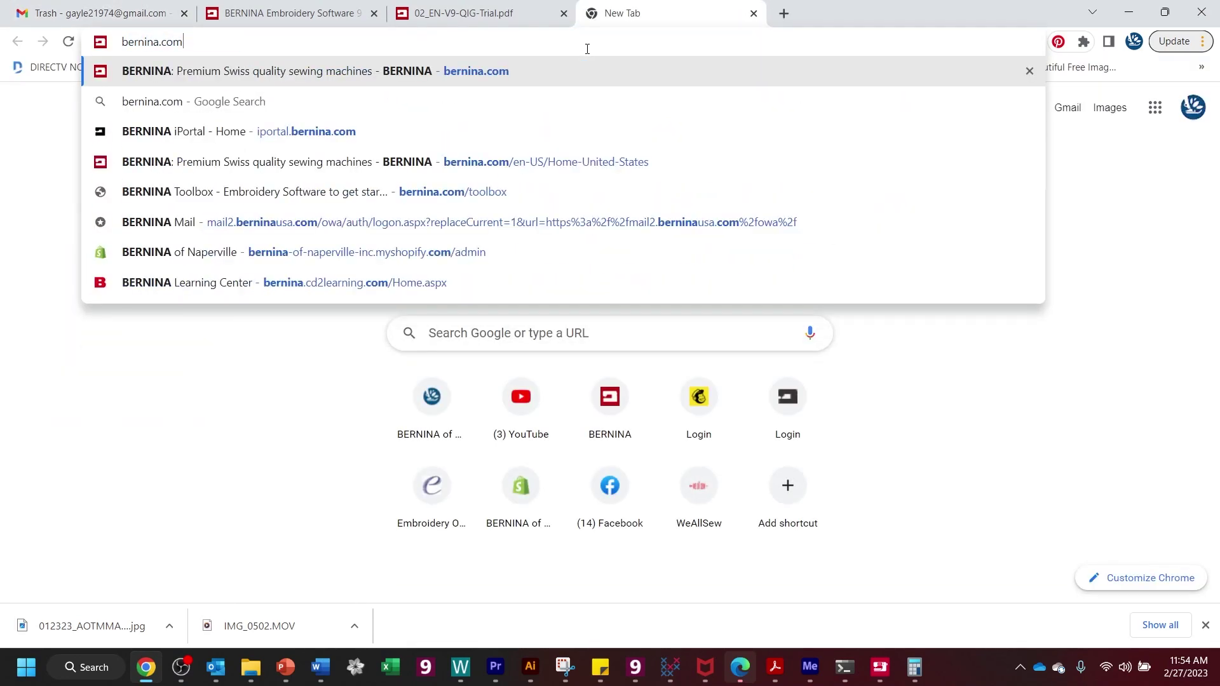
pyautogui.press('Return')
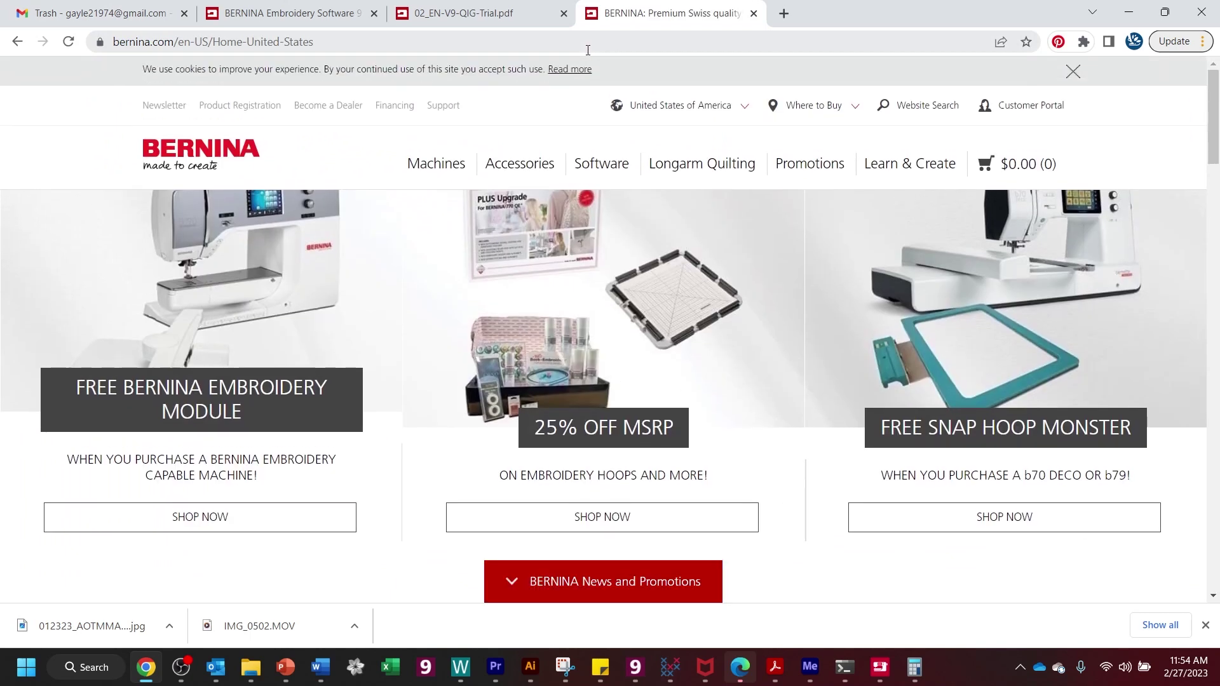
pyautogui.moveTo(629, 106)
pyautogui.moveTo(614, 171)
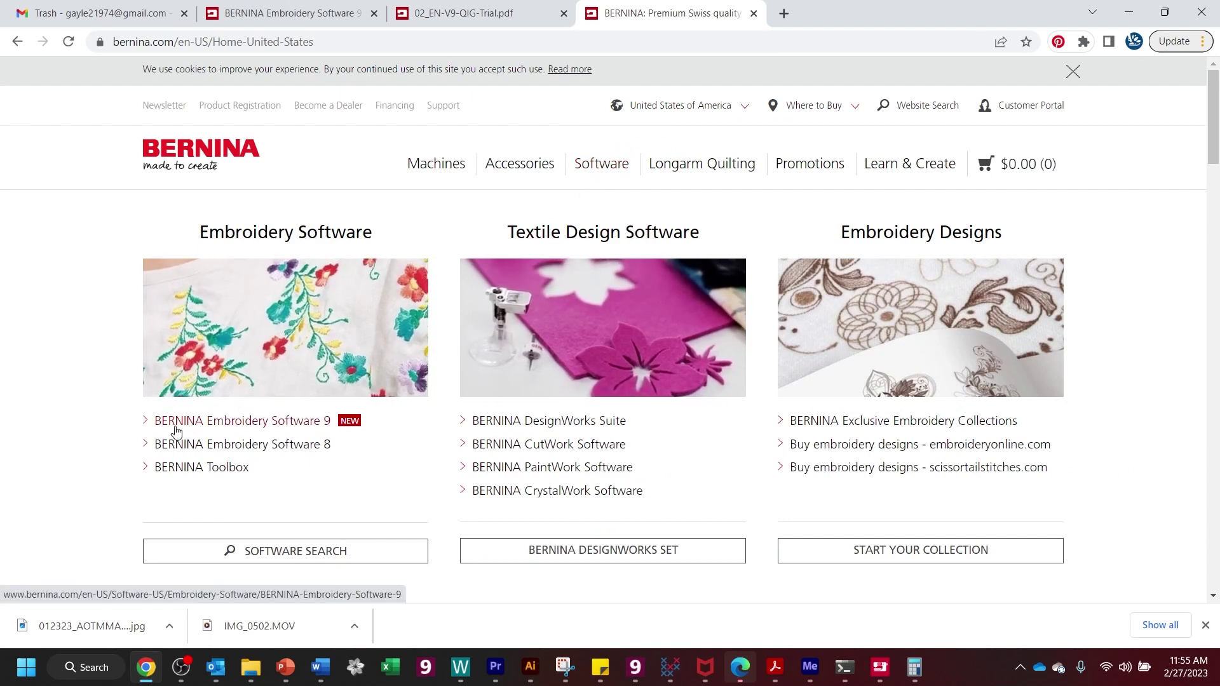
# - Open the BERNINA Embroidery Software 9 page and scroll through the Full versus Trial comparison
pyautogui.click(328, 426)
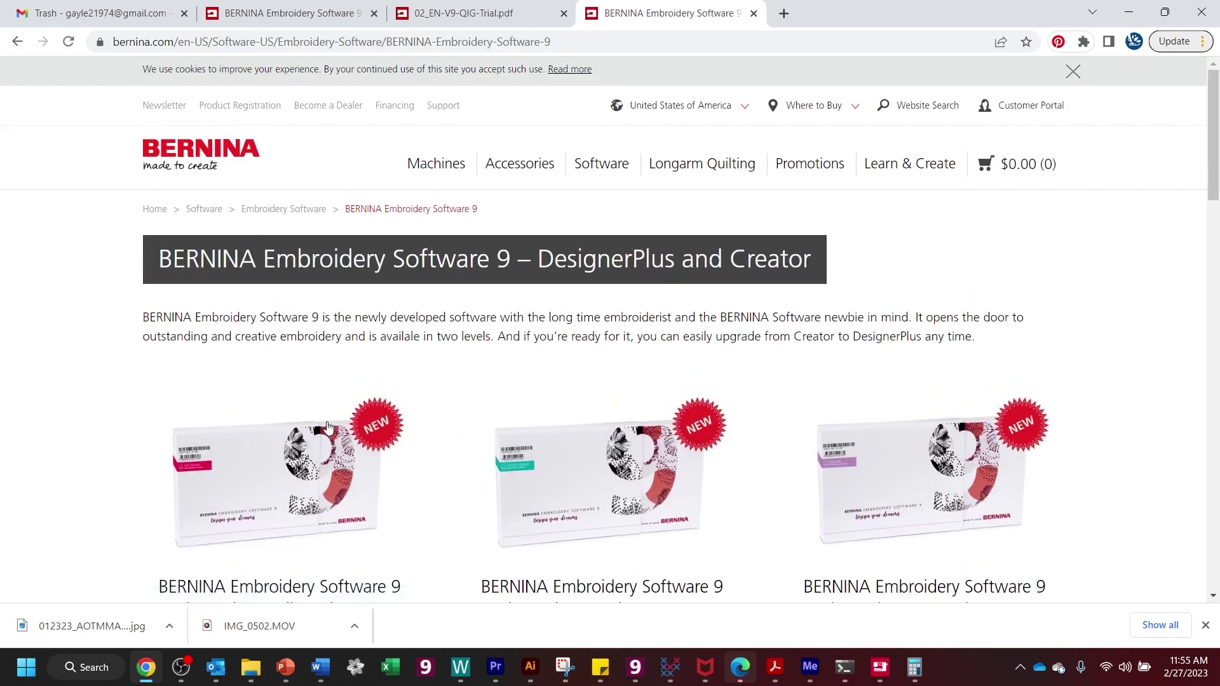
pyautogui.scroll(-3, 328, 422)
pyautogui.scroll(-4, 328, 421)
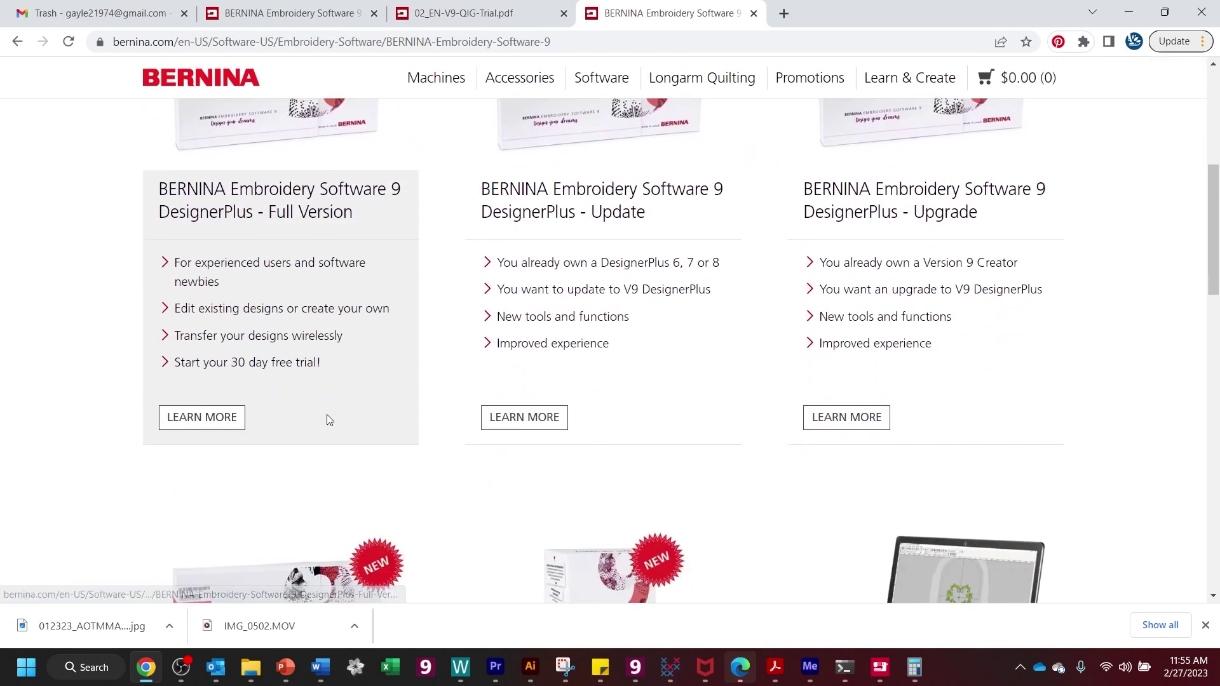
pyautogui.scroll(-10, 328, 420)
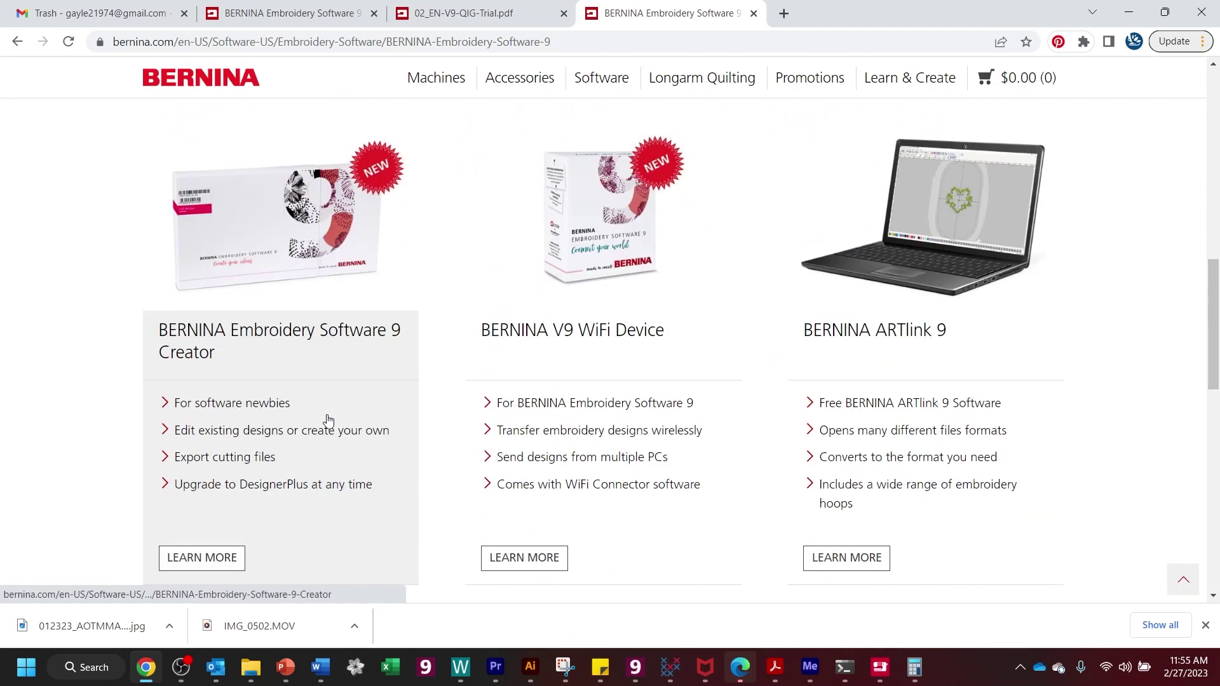
pyautogui.scroll(-1, 327, 414)
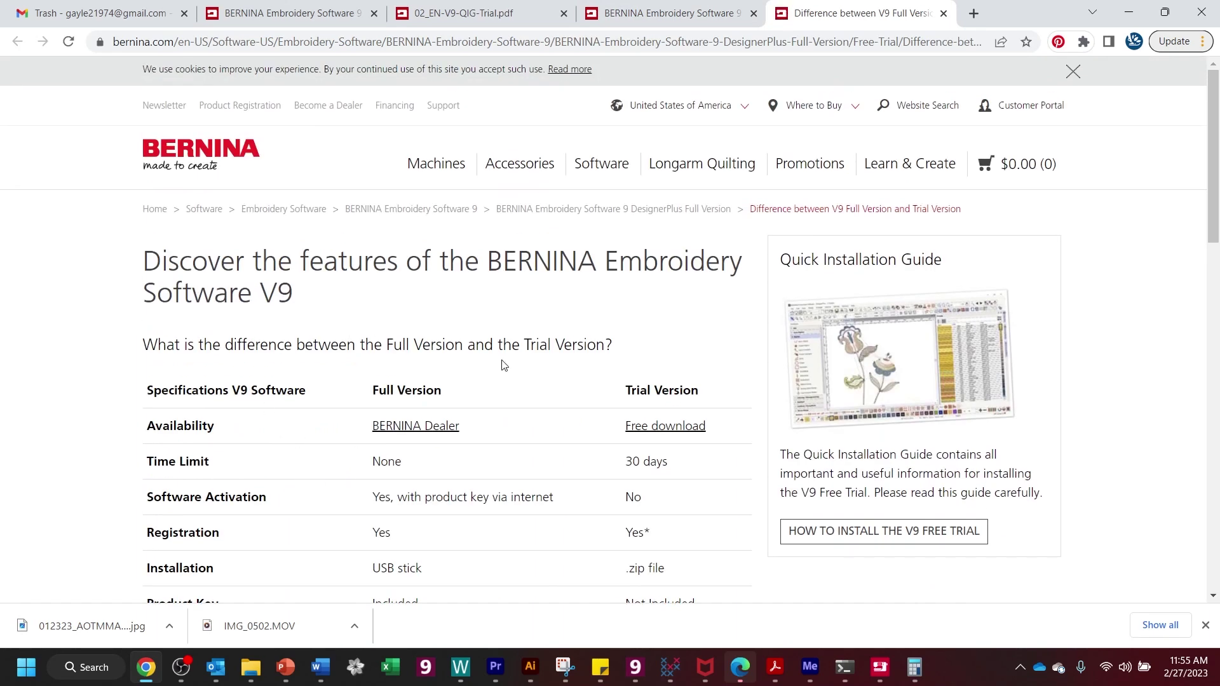
pyautogui.scroll(-1, 608, 408)
pyautogui.scroll(-5, 608, 408)
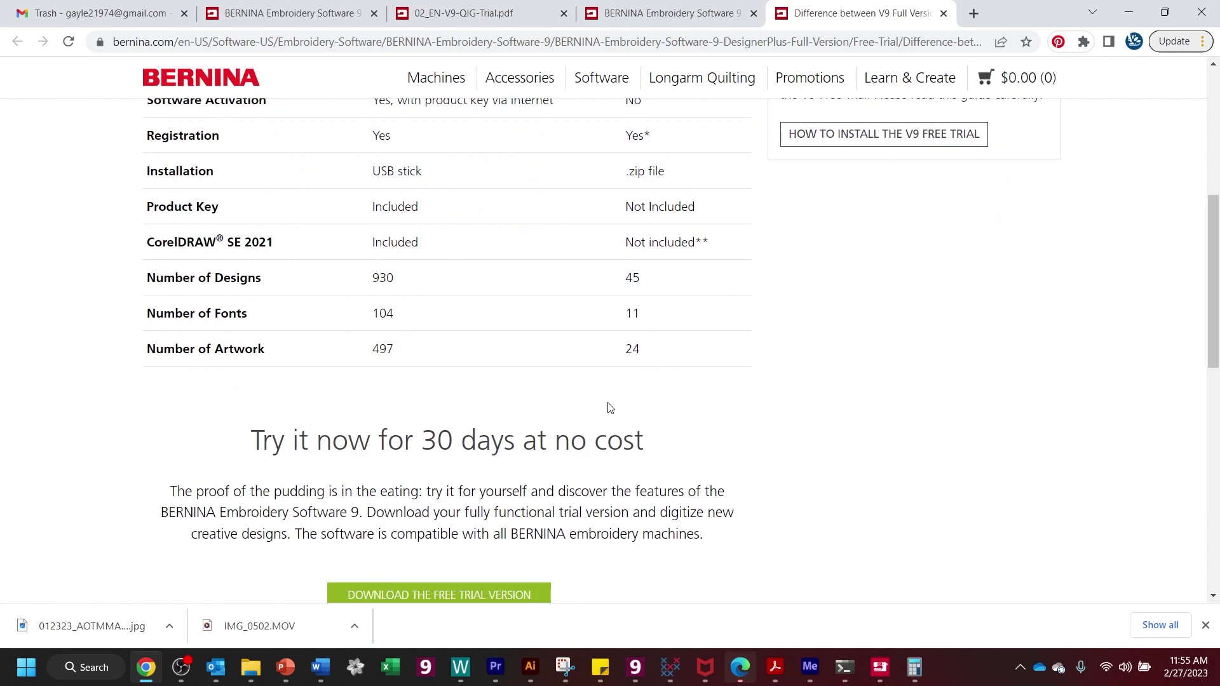
pyautogui.scroll(-1, 602, 416)
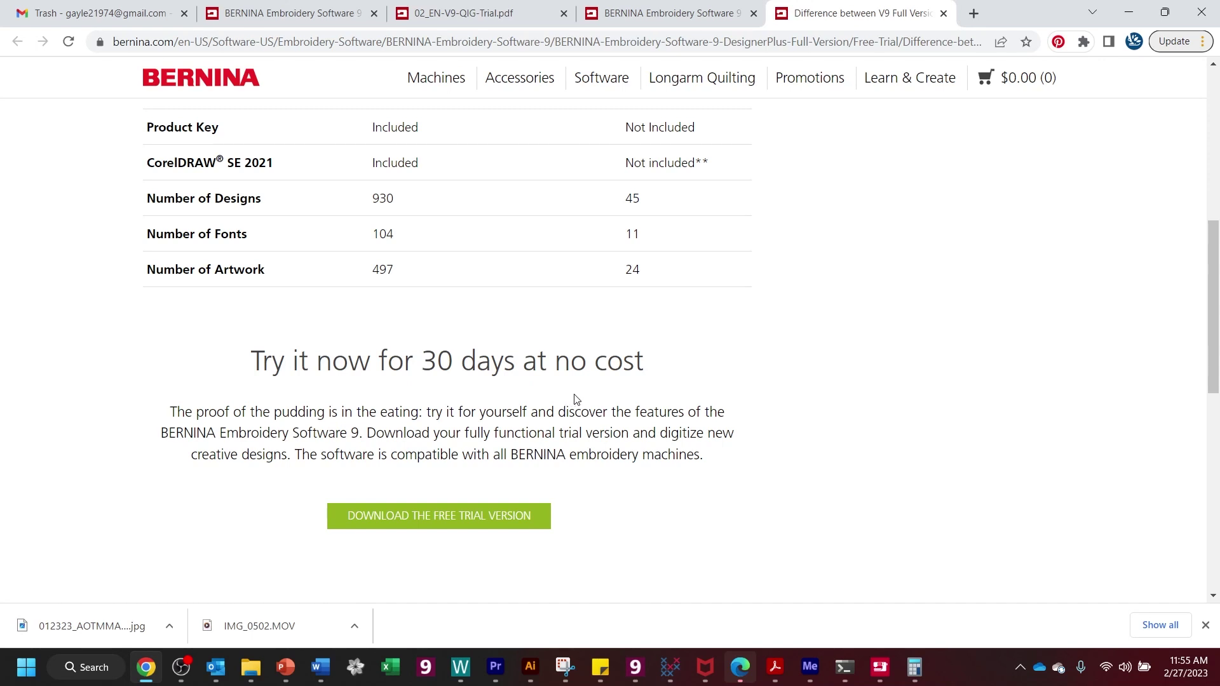
pyautogui.scroll(-1, 439, 413)
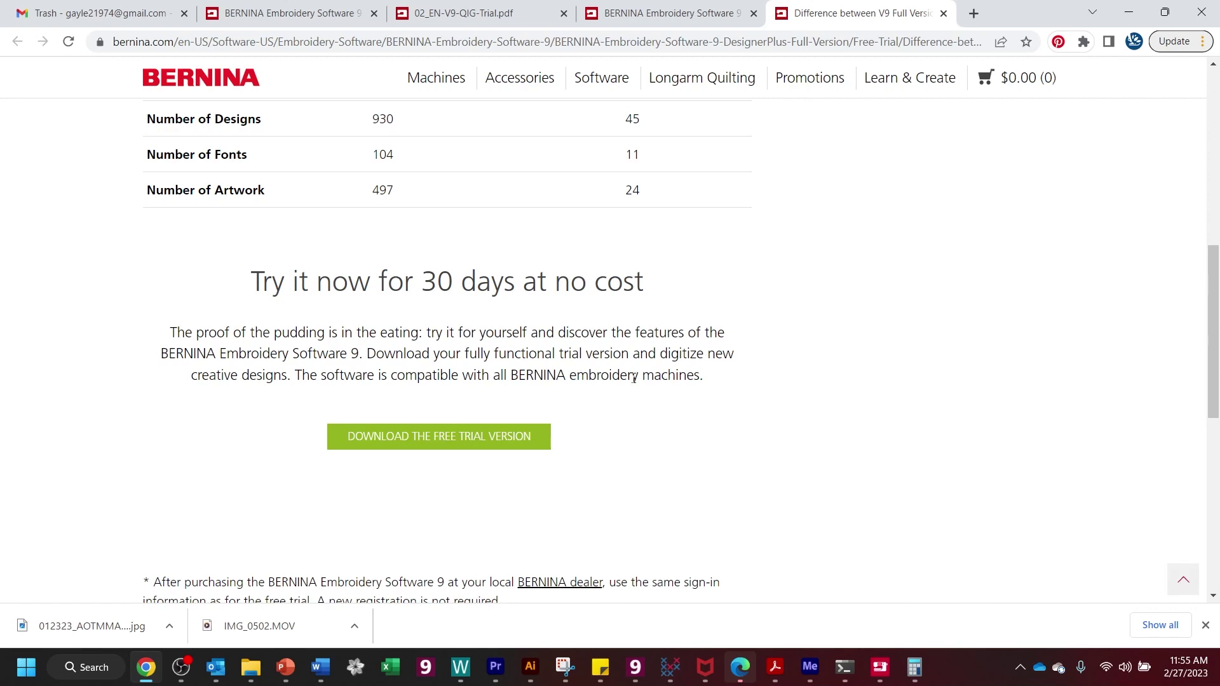
pyautogui.scroll(5, 442, 418)
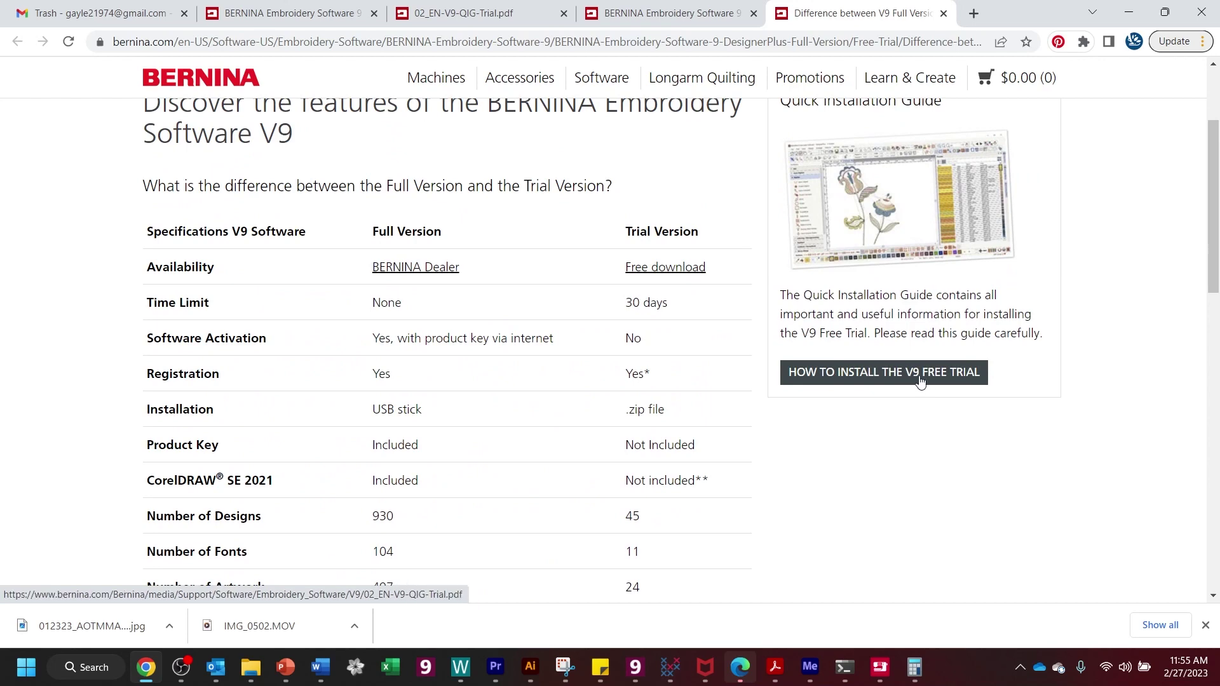
# - Read the 02_EN-V9-QIG-Trial.pdf installation guide, then return to the Full versus Trial comparison page
pyautogui.click(689, 15)
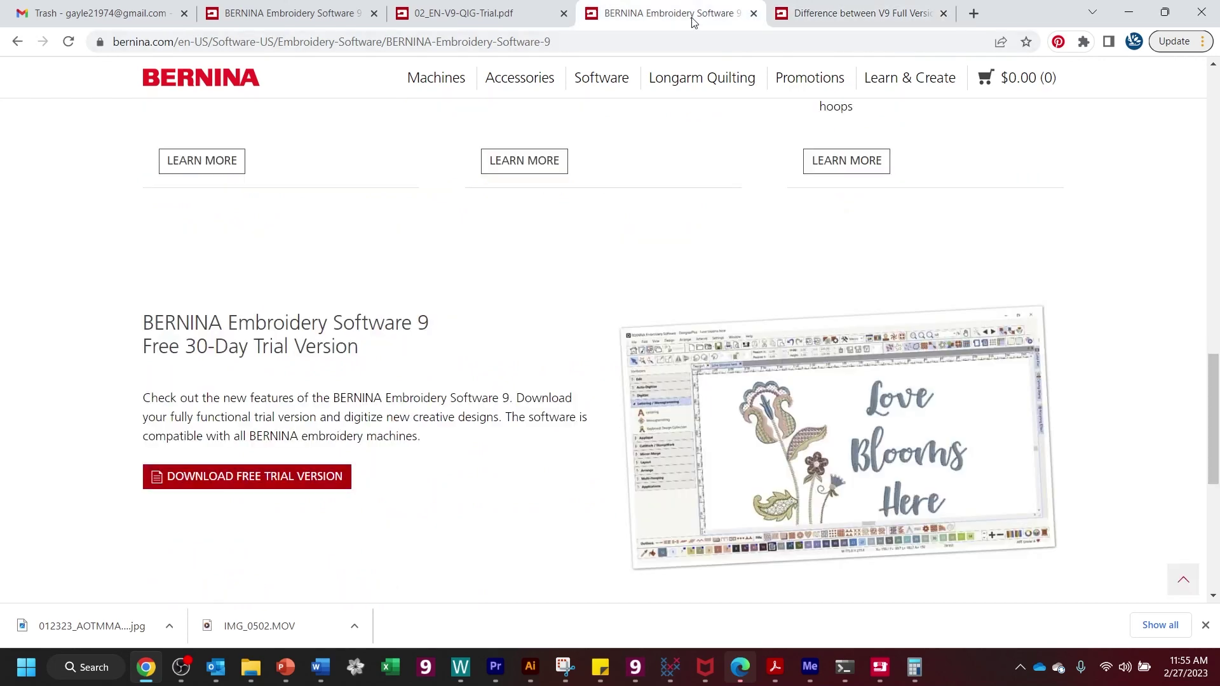
pyautogui.click(483, 14)
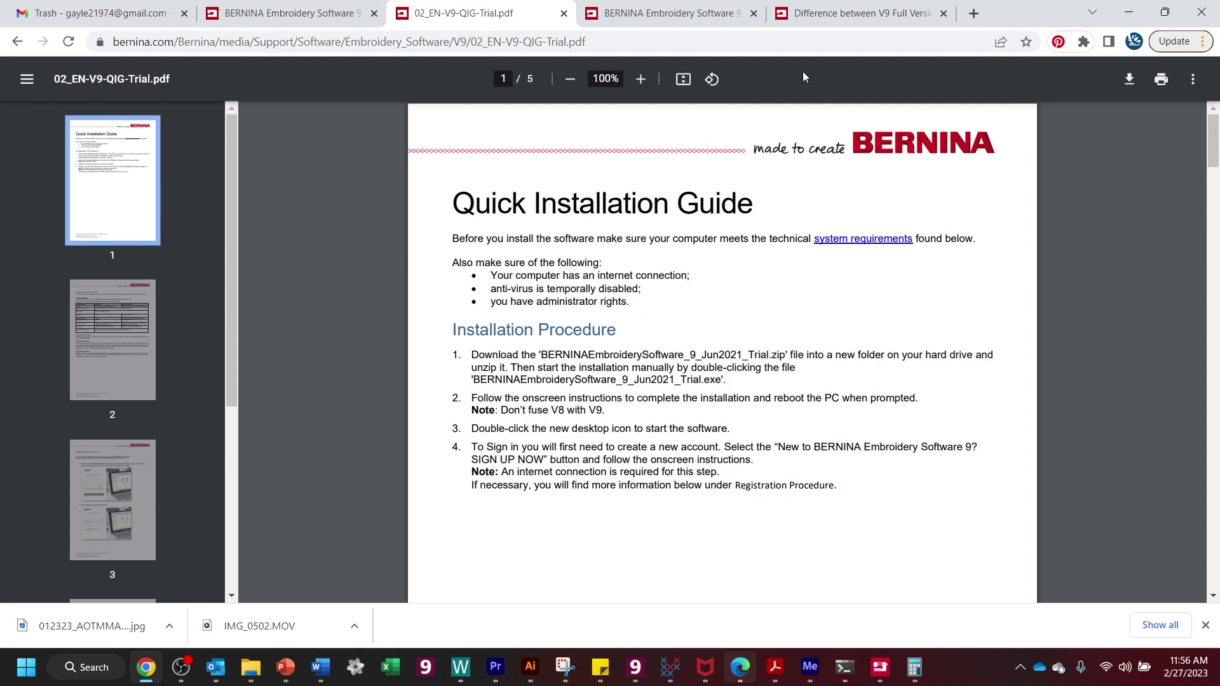
pyautogui.click(693, 14)
pyautogui.click(771, 19)
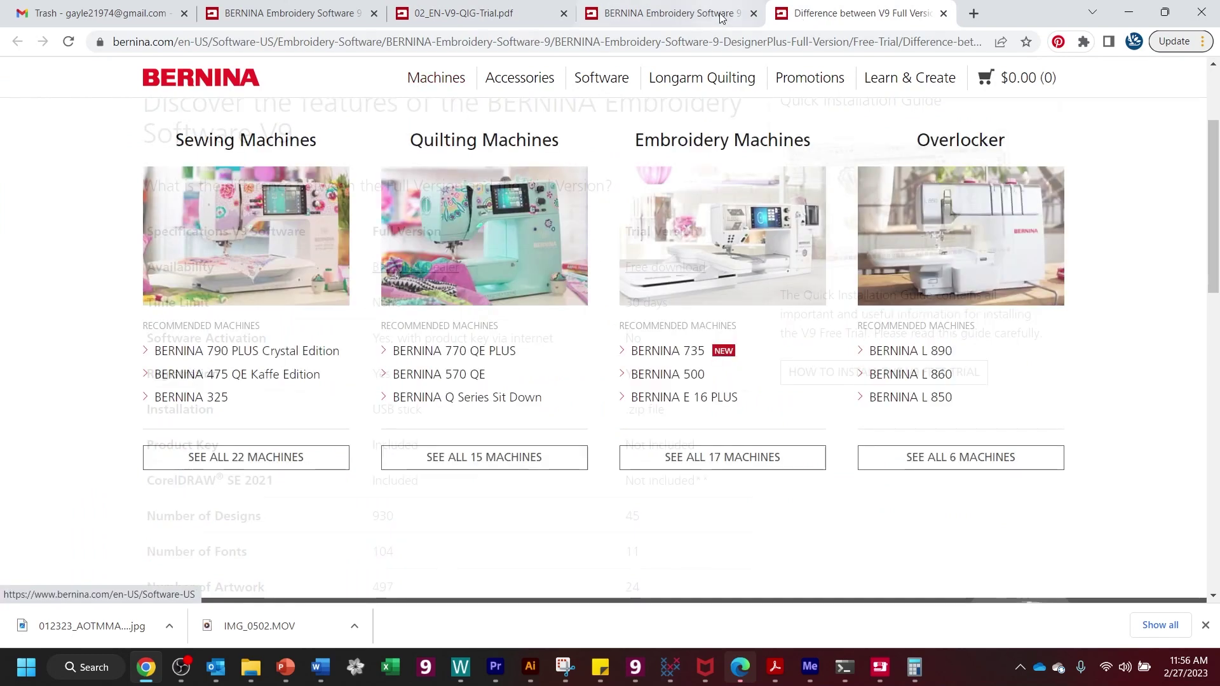
# - Close the extra Software 9 tab and download the free trial version zip (about 1.2 GB)
pyautogui.click(753, 14)
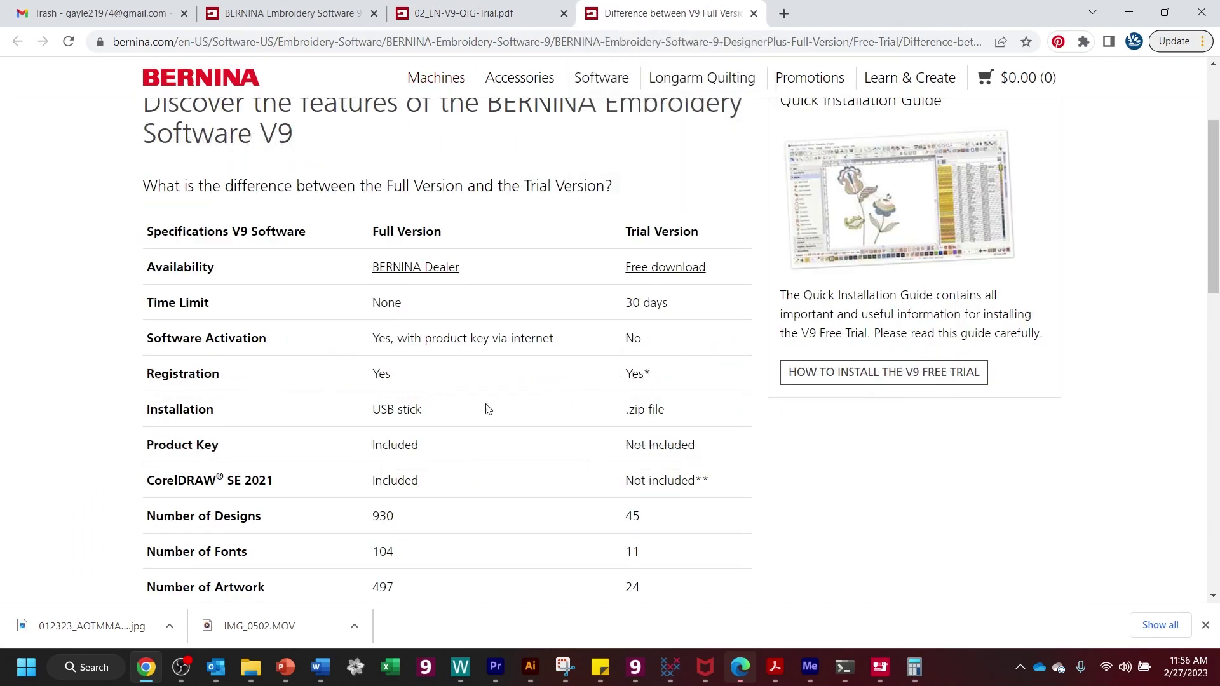
pyautogui.scroll(-6, 445, 387)
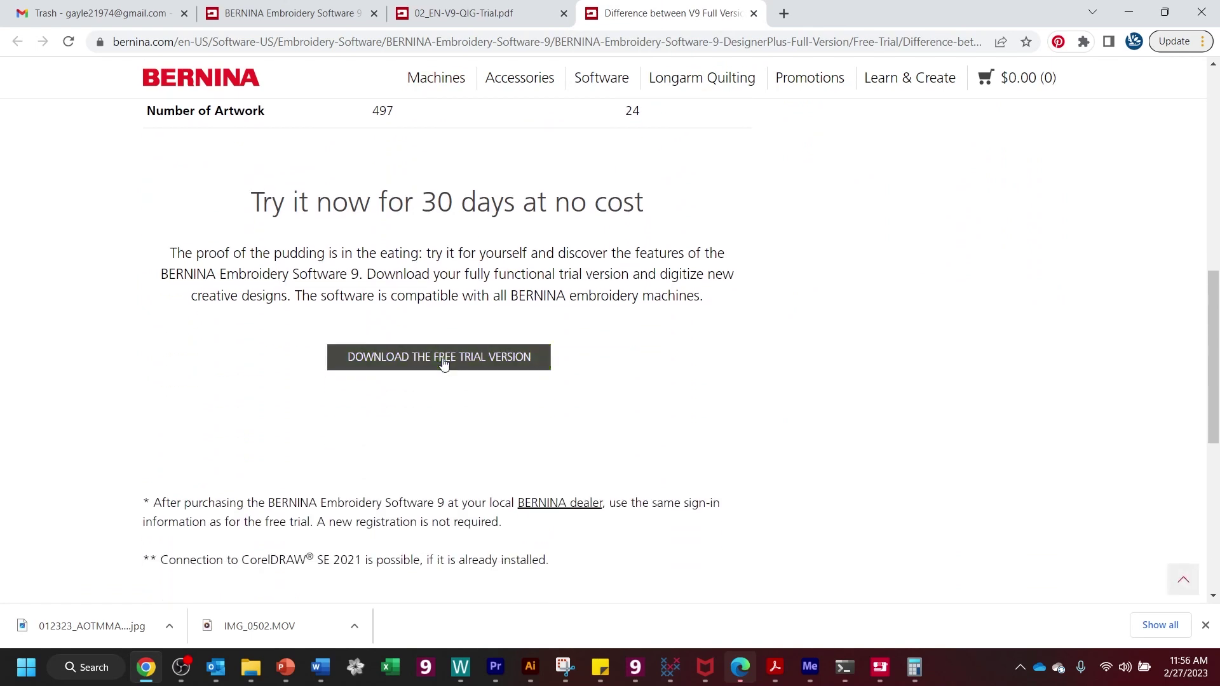
pyautogui.click(443, 359)
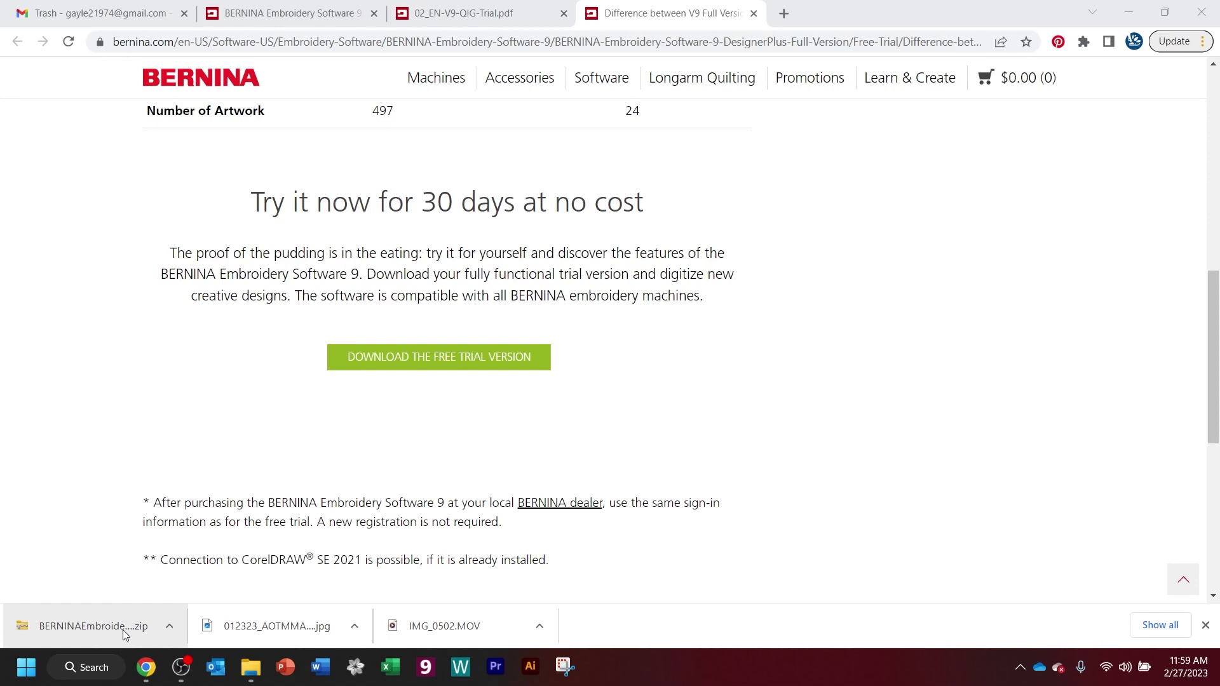
# - Extract the downloaded BERNINA trial zip from Downloads into a new folder
pyautogui.click(124, 630)
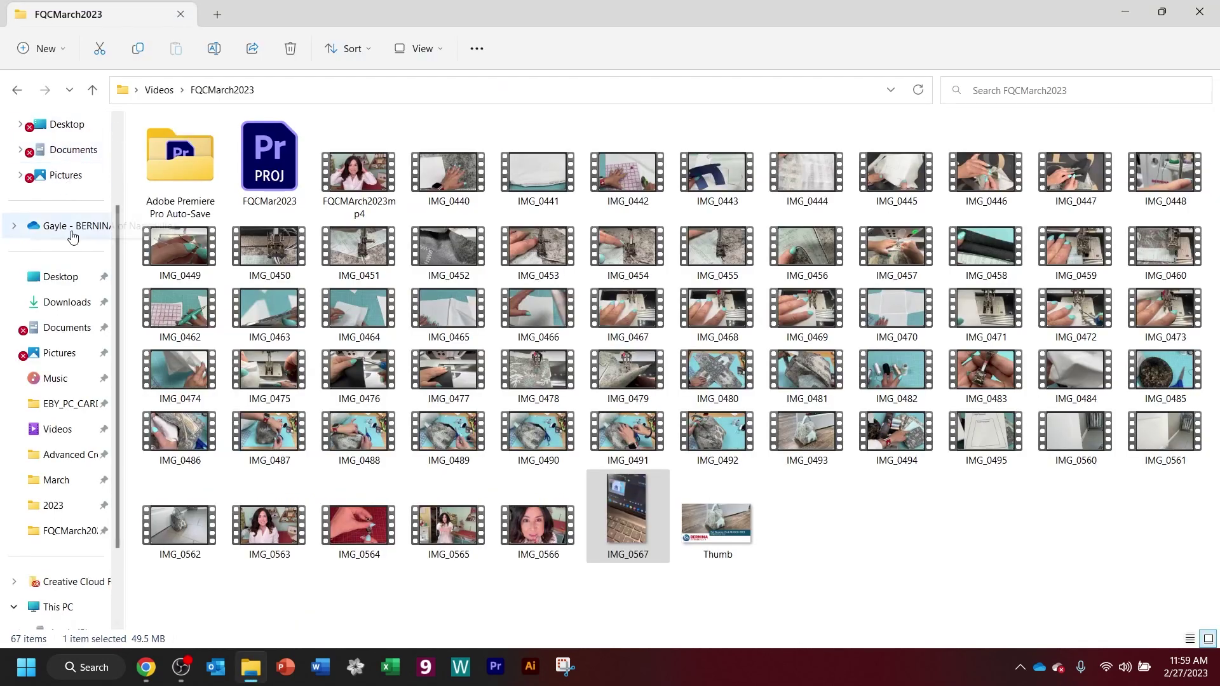
pyautogui.click(82, 303)
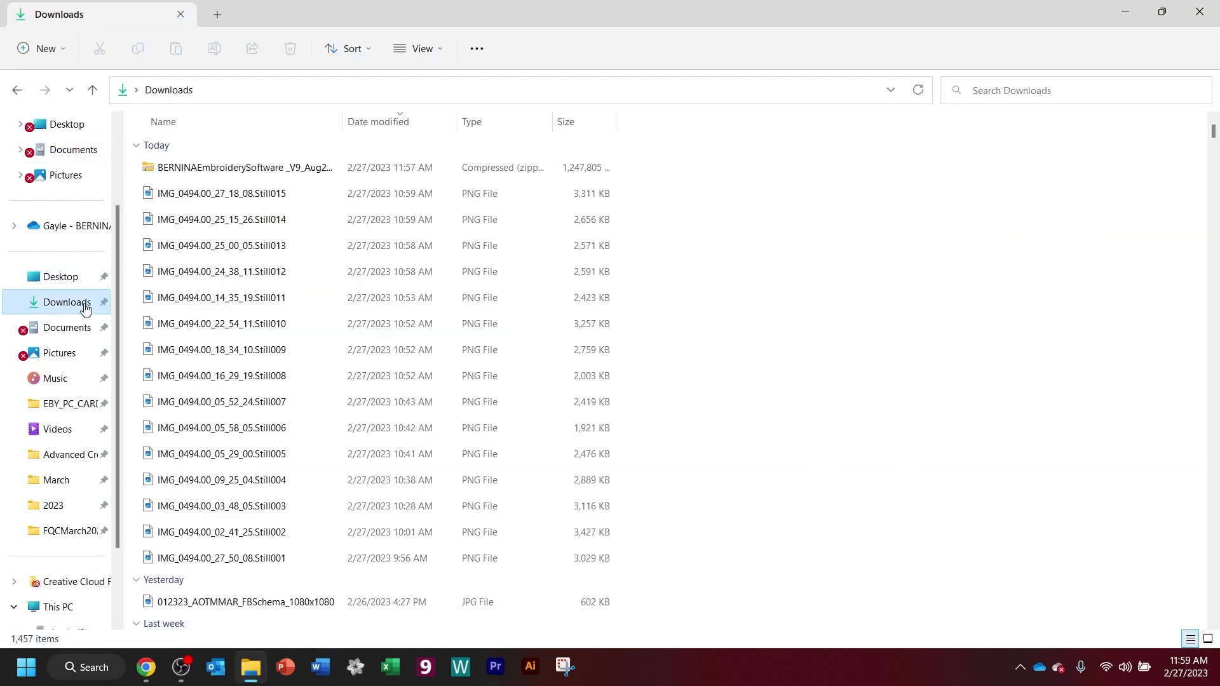
pyautogui.click(240, 171)
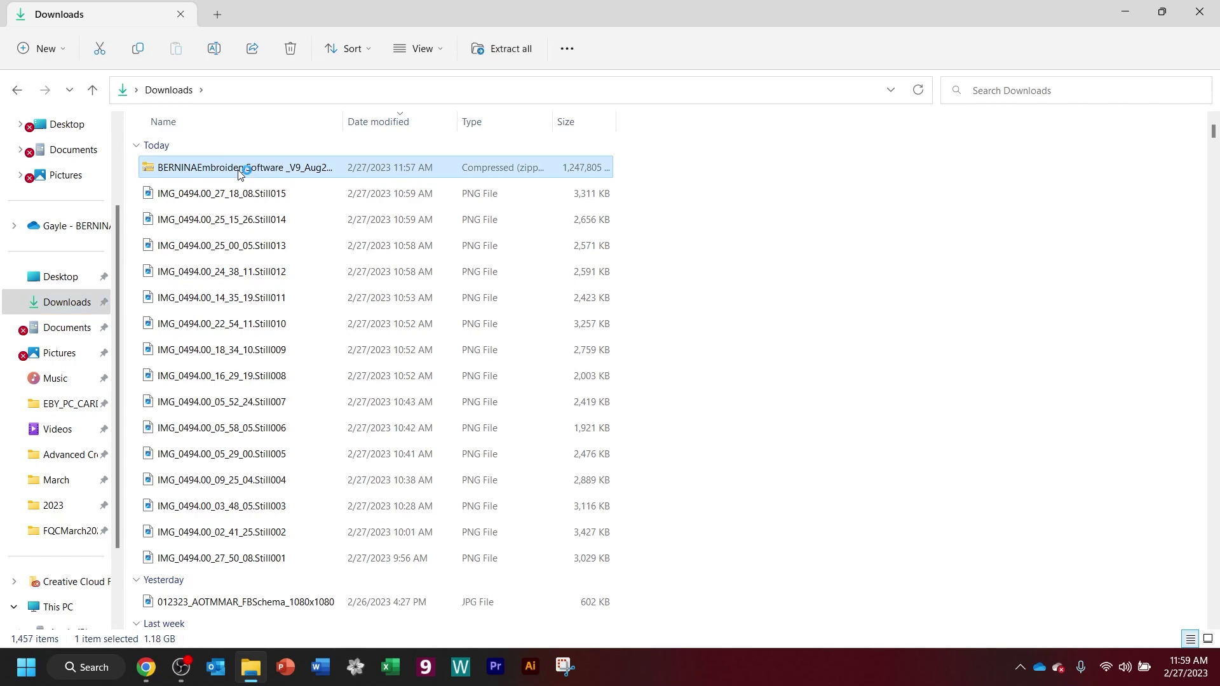
pyautogui.rightClick(239, 170)
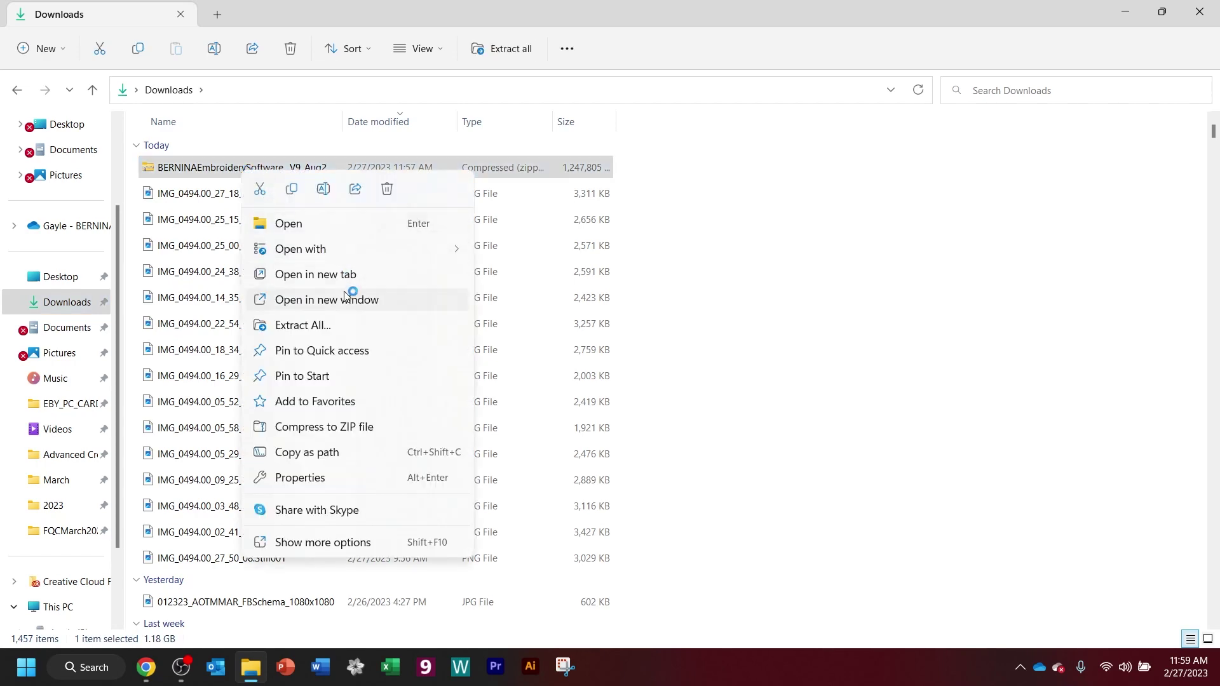
pyautogui.click(337, 324)
pyautogui.click(725, 494)
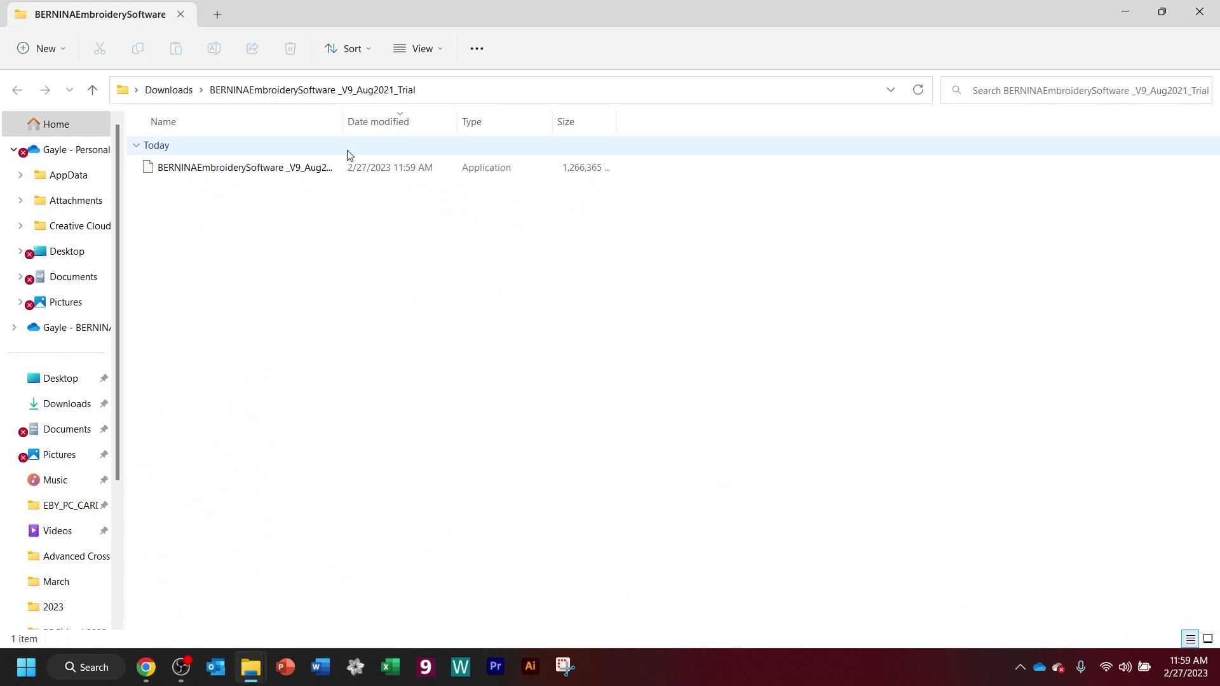
# - Widen the Name column and keep the extracted folder in details layout
pyautogui.moveTo(343, 122); pyautogui.dragTo(506, 122)
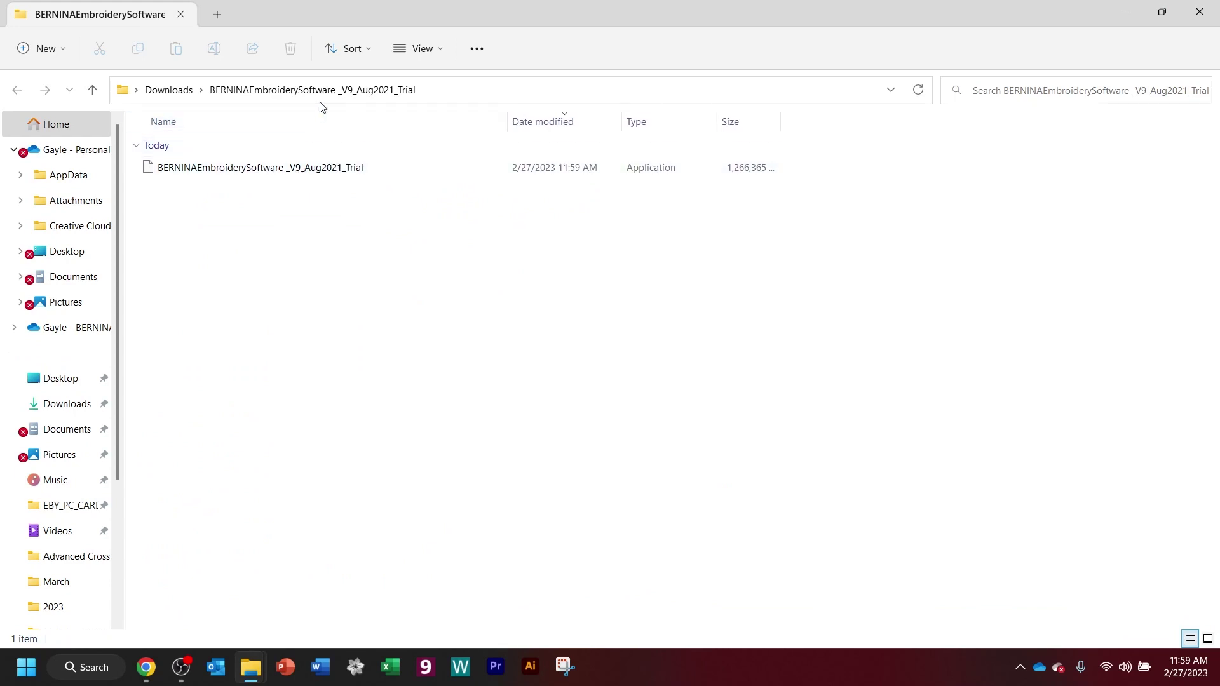
pyautogui.click(420, 49)
pyautogui.click(417, 214)
# - Run the installer, accept the licence, keep Complete setup and C:\Program Files\BERNINA
pyautogui.doubleClick(304, 173)
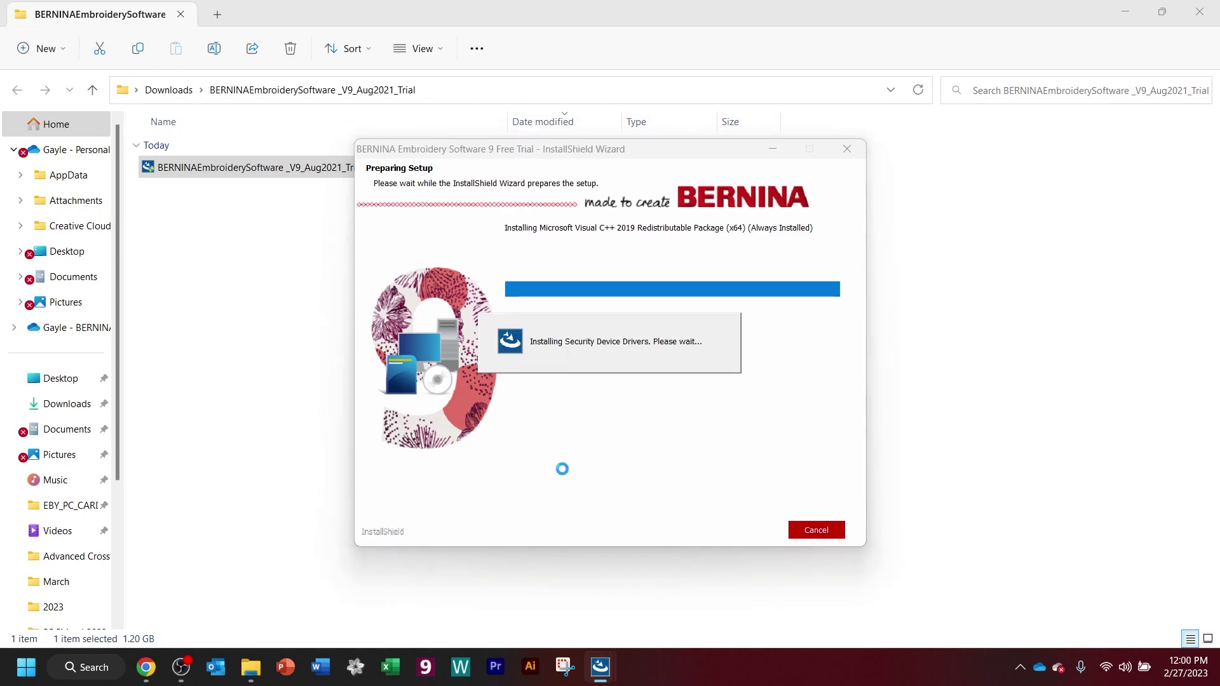
pyautogui.click(712, 531)
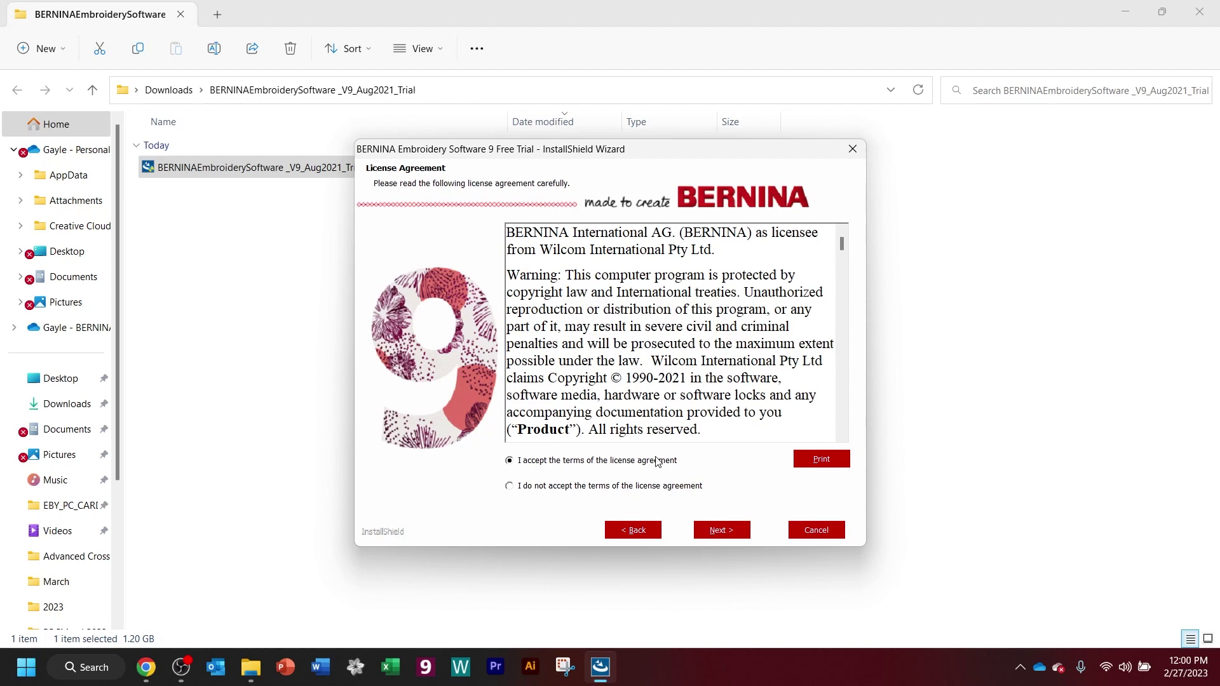
pyautogui.click(731, 531)
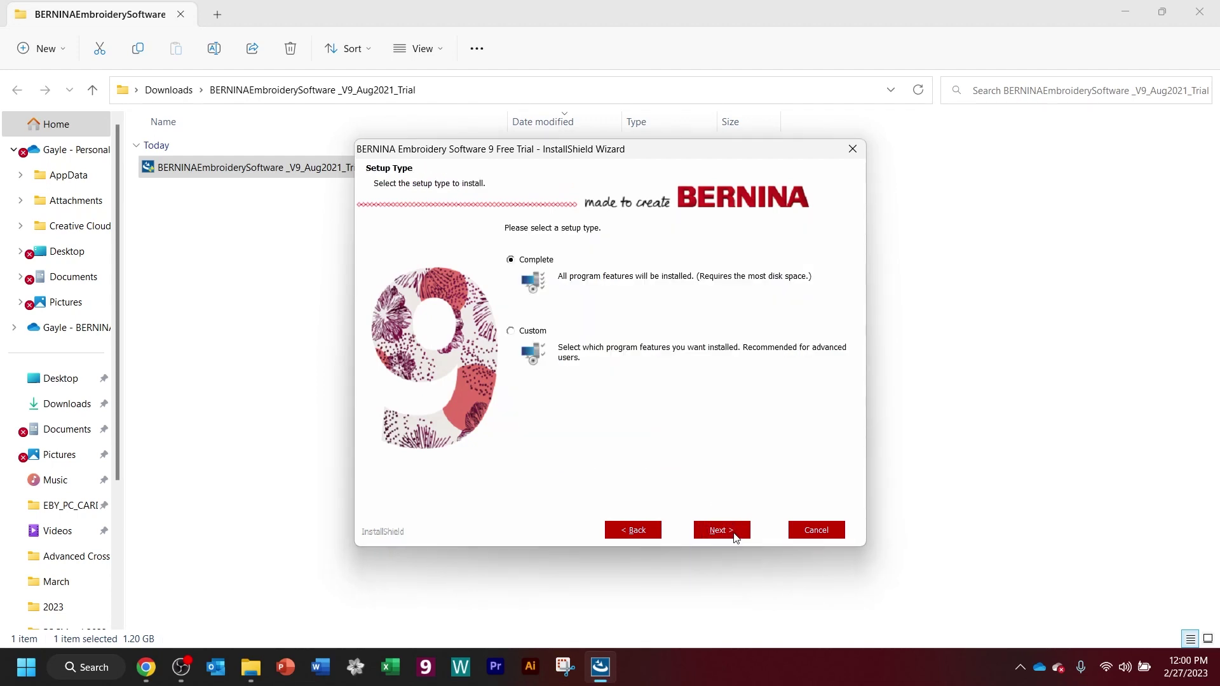
pyautogui.click(734, 537)
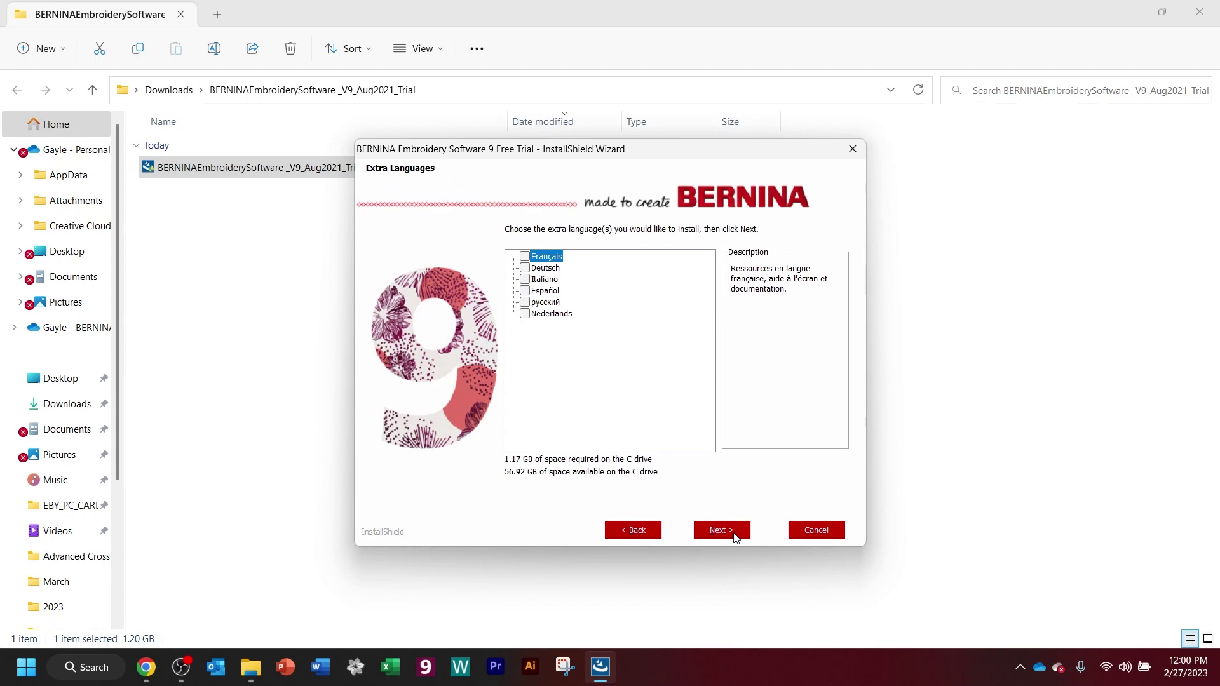
pyautogui.click(734, 537)
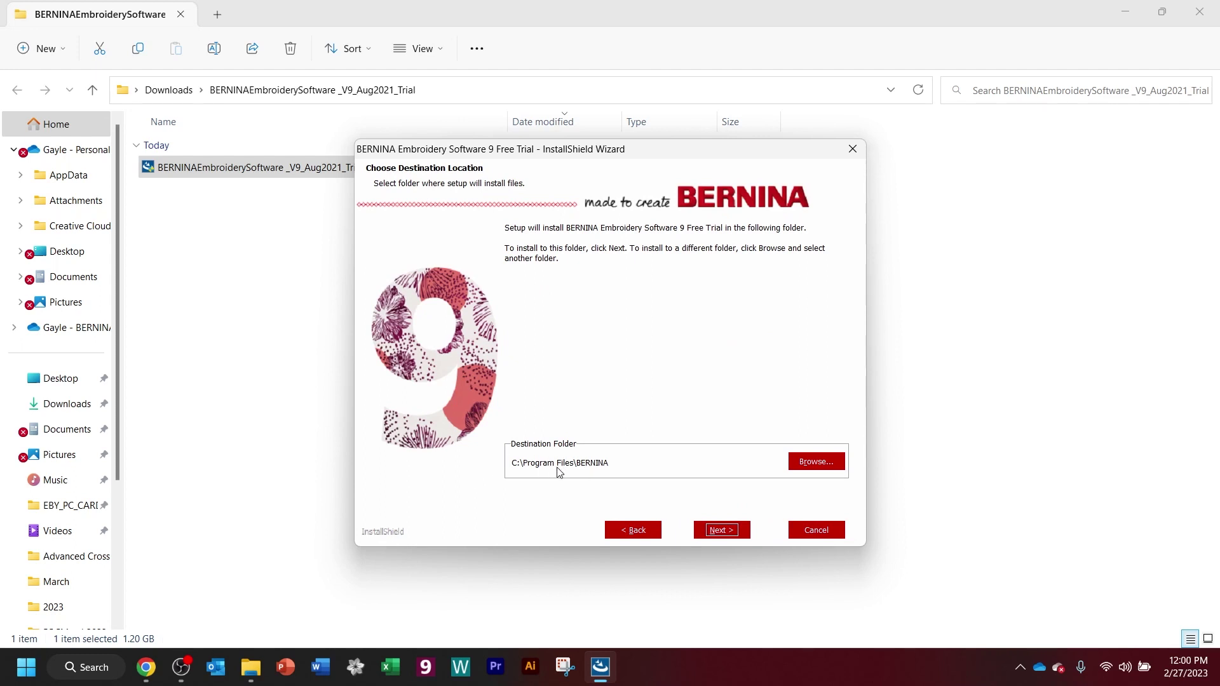
pyautogui.click(718, 532)
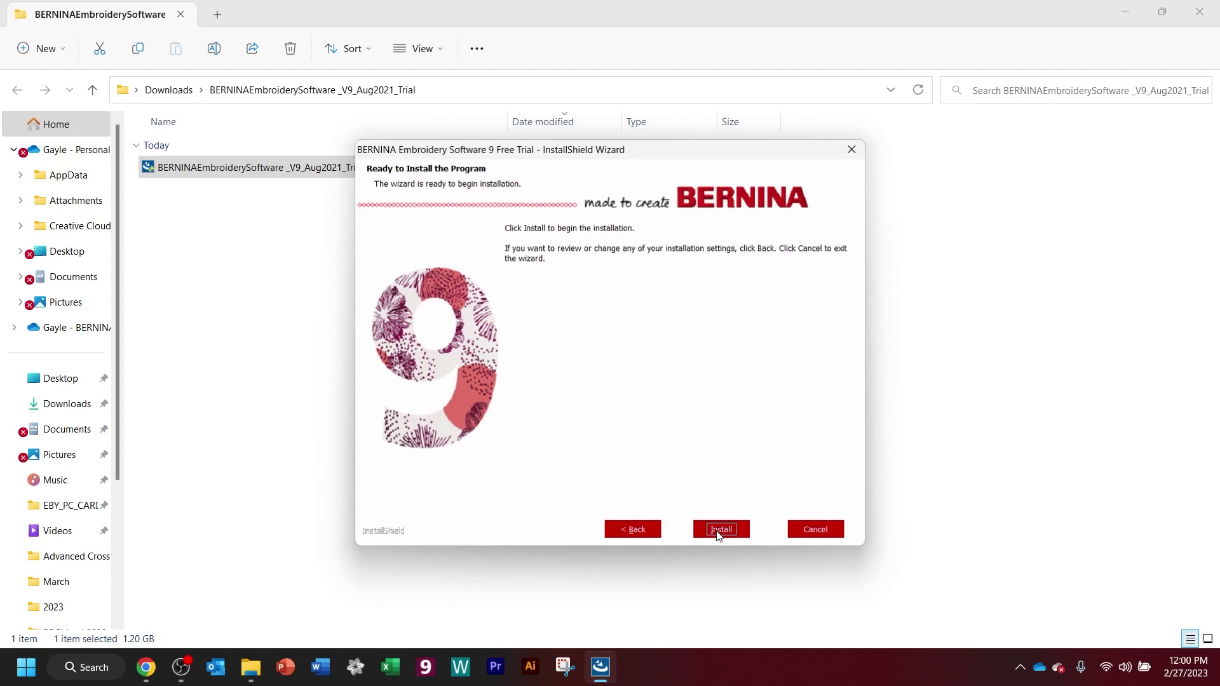
# - Install the BERNINA Embroidery Software 9 Free Trial and let setup finish
pyautogui.click(718, 534)
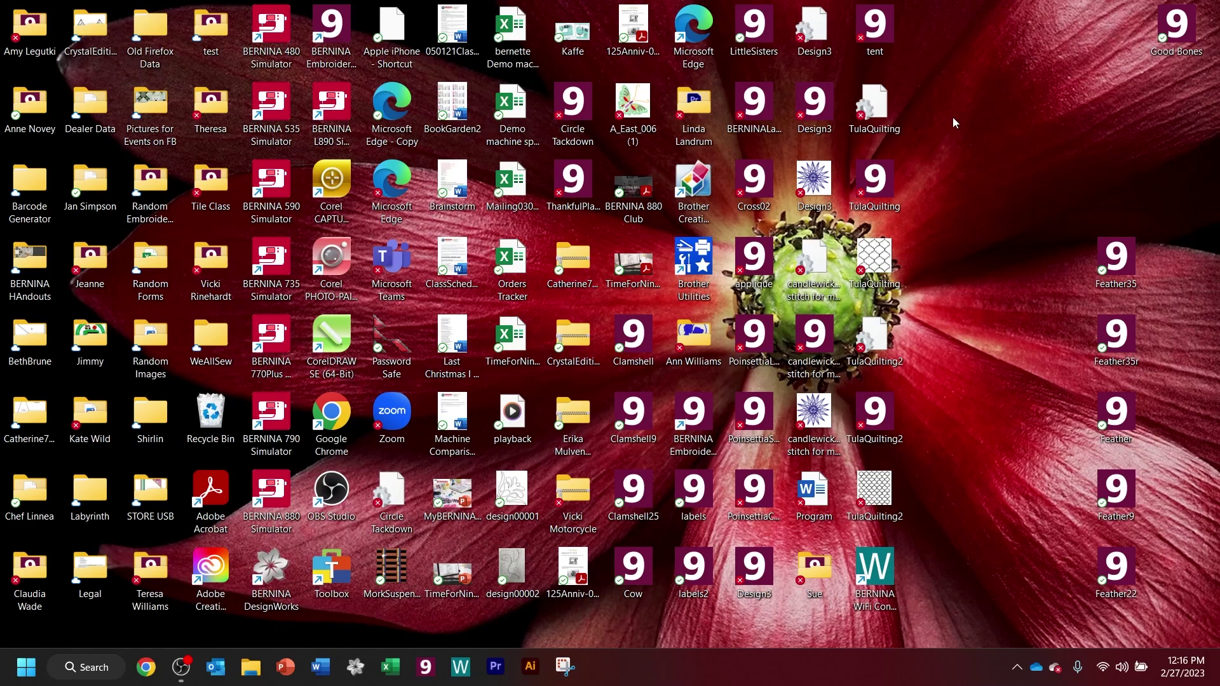
# - Search 'free trial' in Windows search and launch BERNINA Embroidery Software 9 Free Trial
pyautogui.click(88, 672)
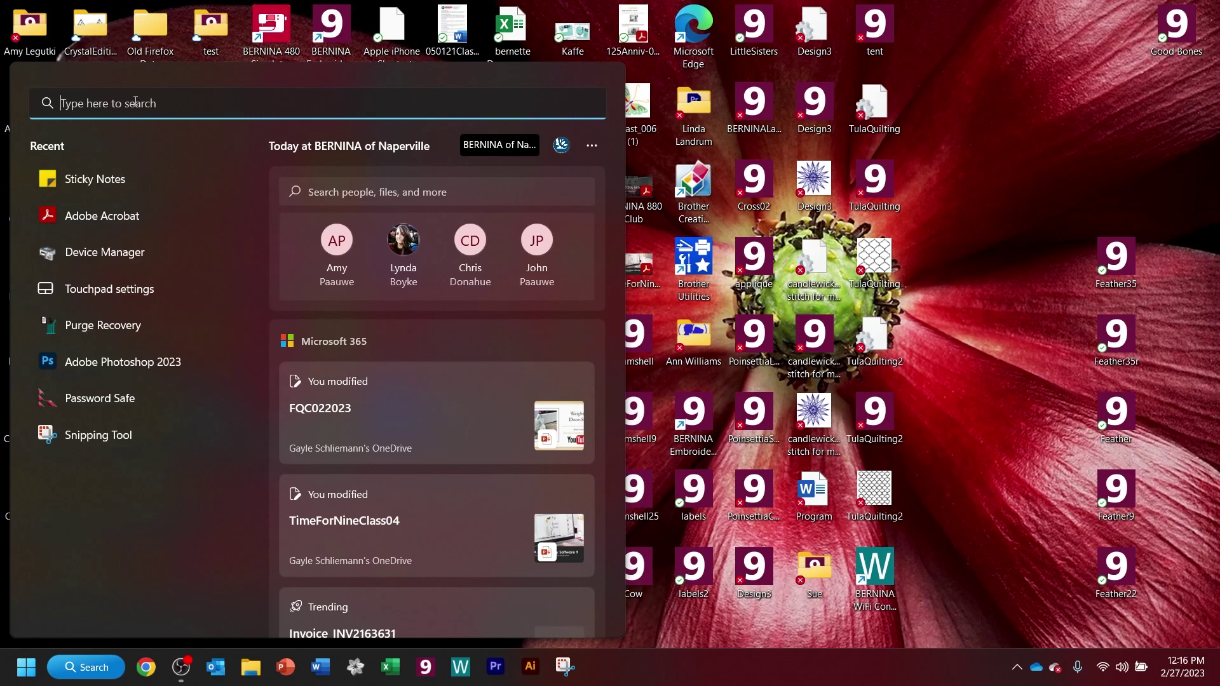
pyautogui.write('free tria')
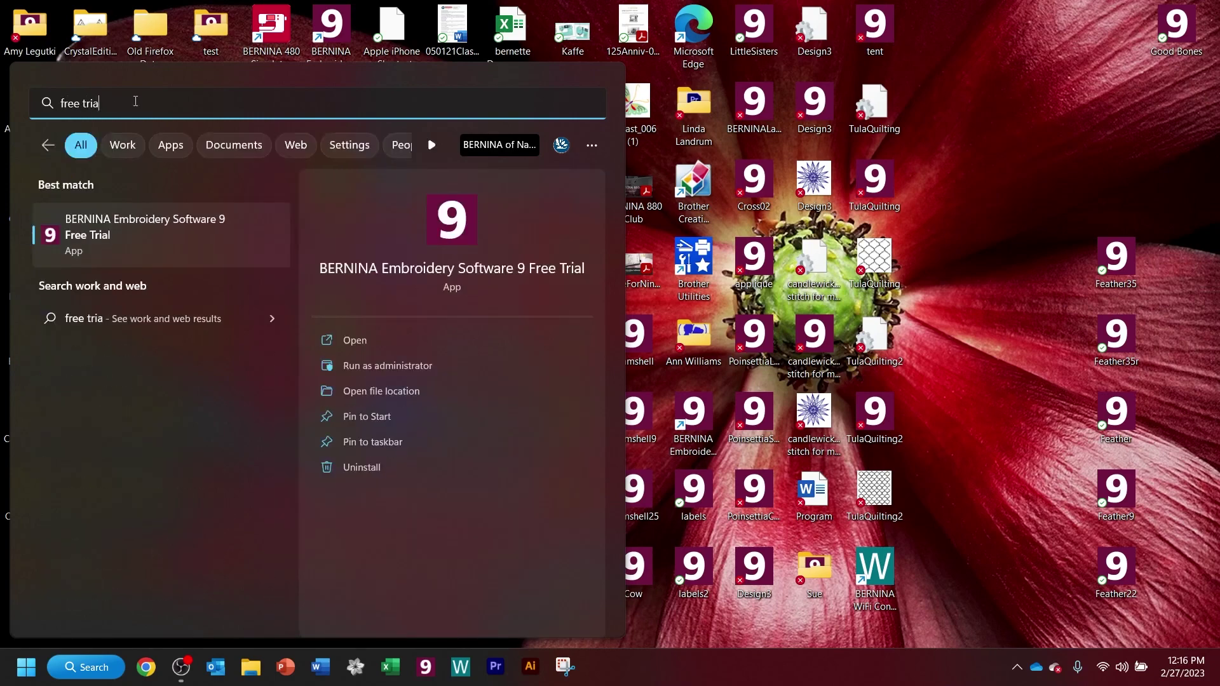
pyautogui.write('l')
pyautogui.click(136, 222)
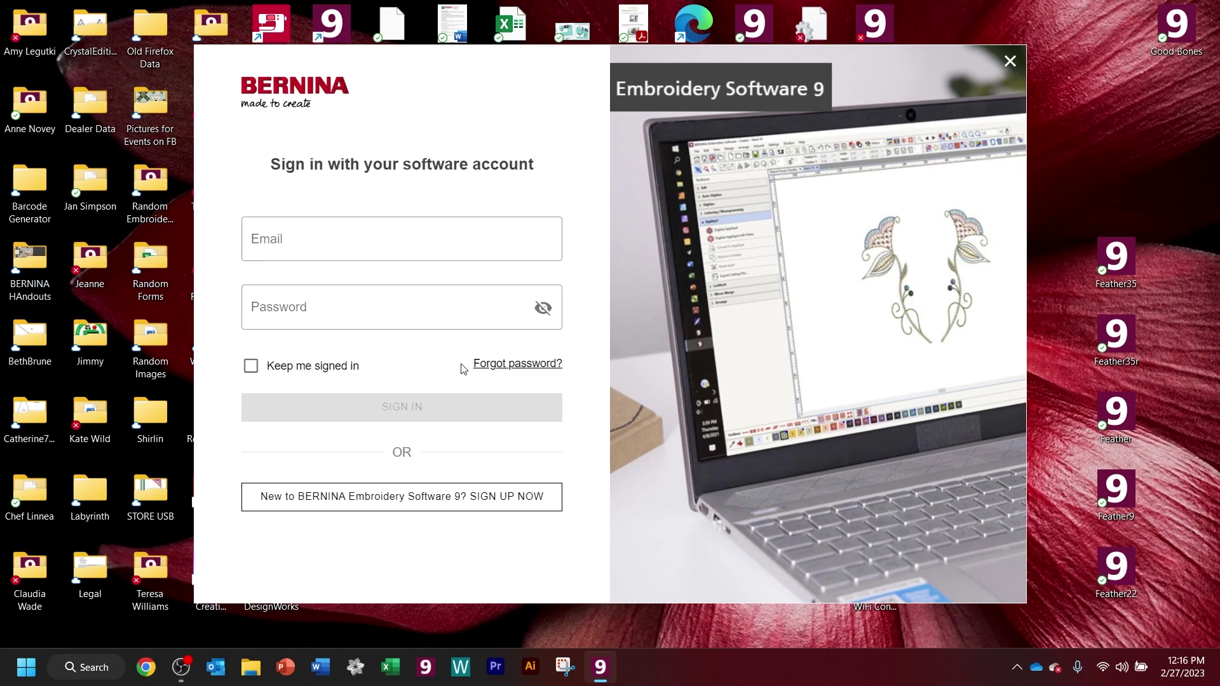
# - Switch to the Create an account form and begin entering the account e-mail address
pyautogui.click(420, 496)
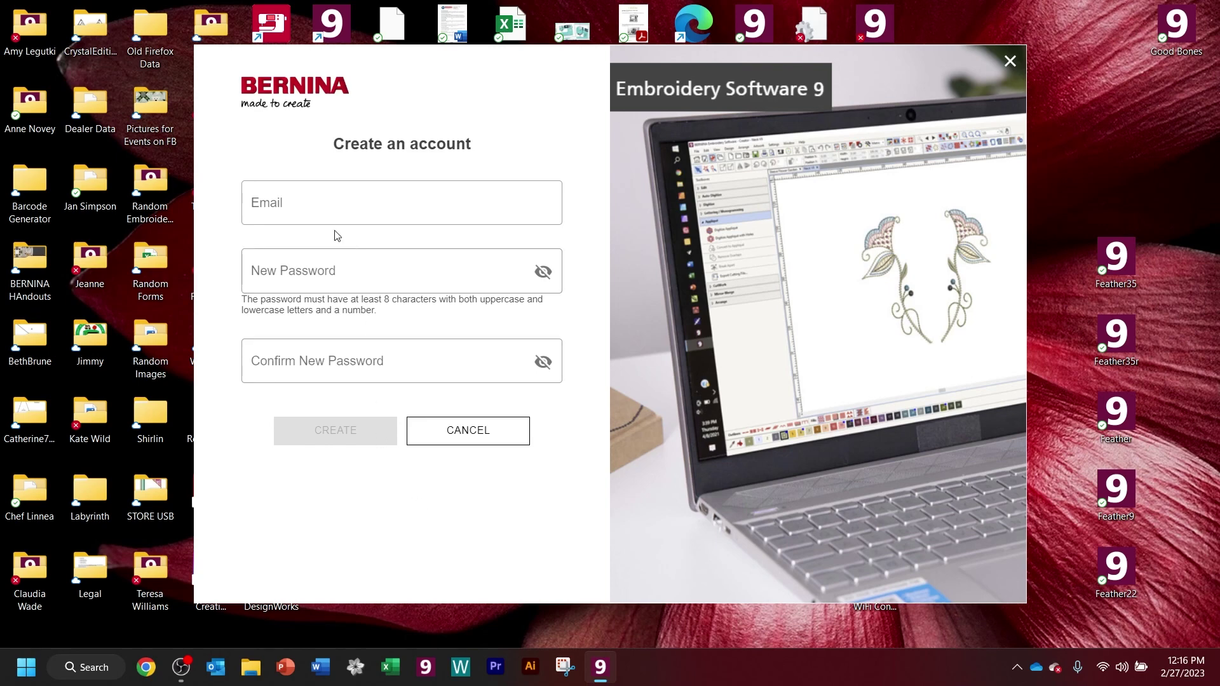
pyautogui.click(299, 193)
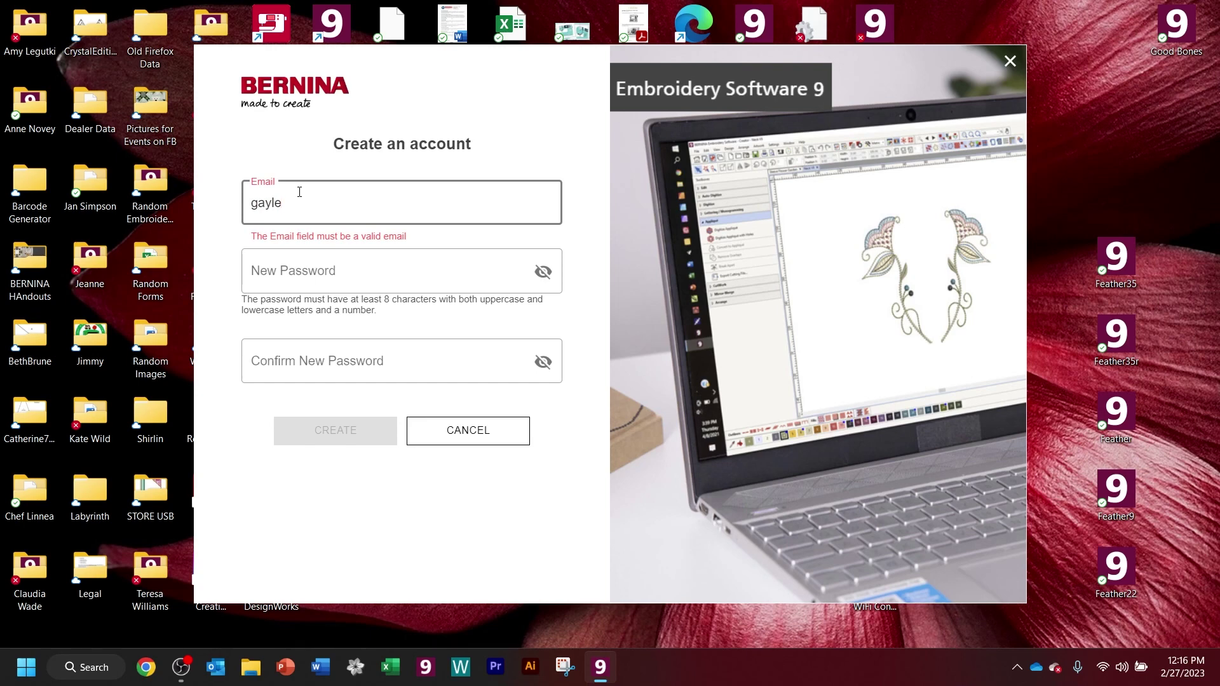
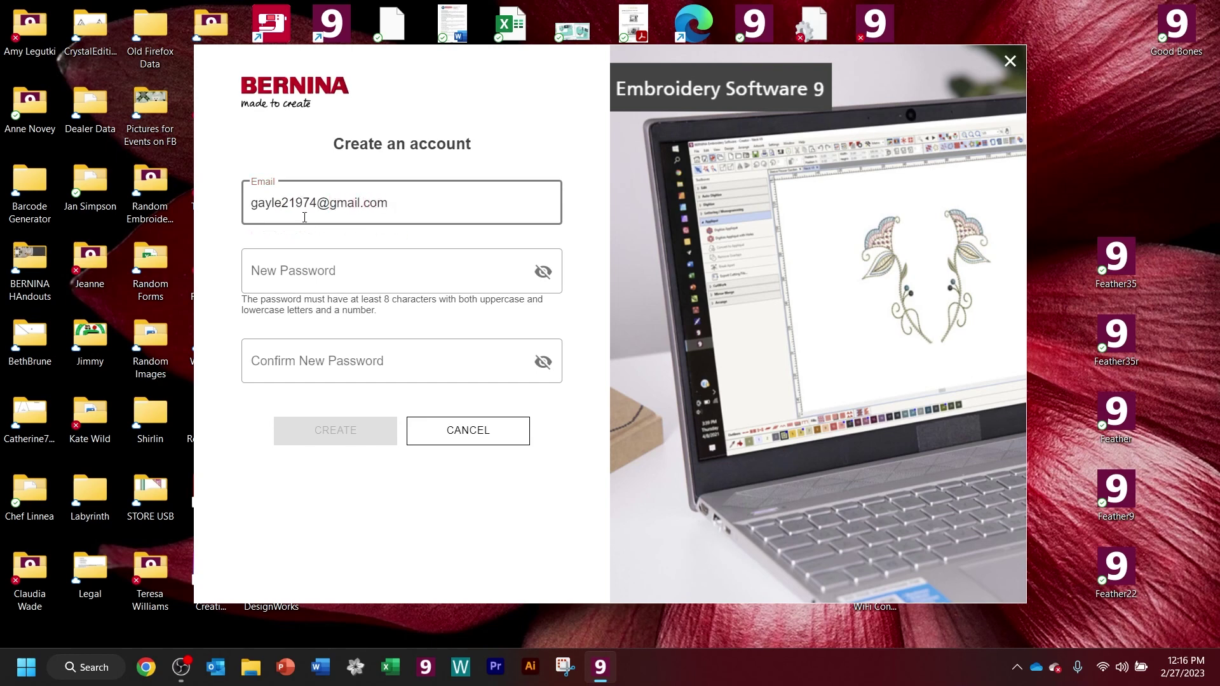
# - Sign in to the software account with its e-mail address and password
pyautogui.click(365, 262)
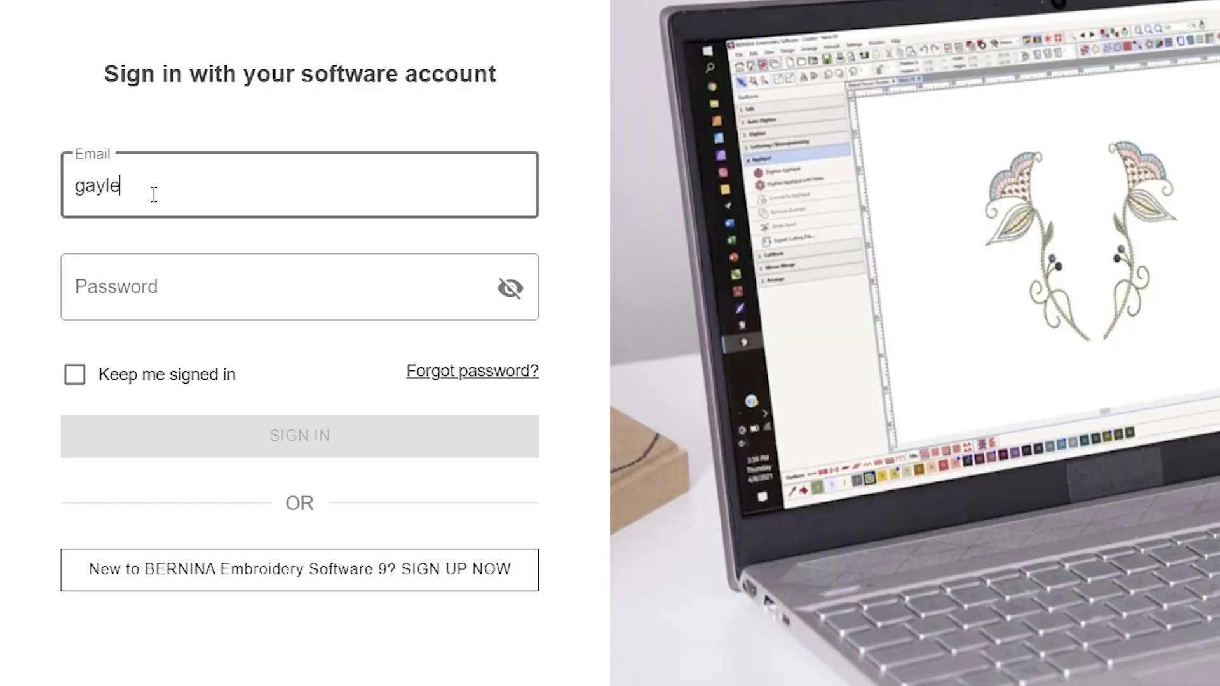
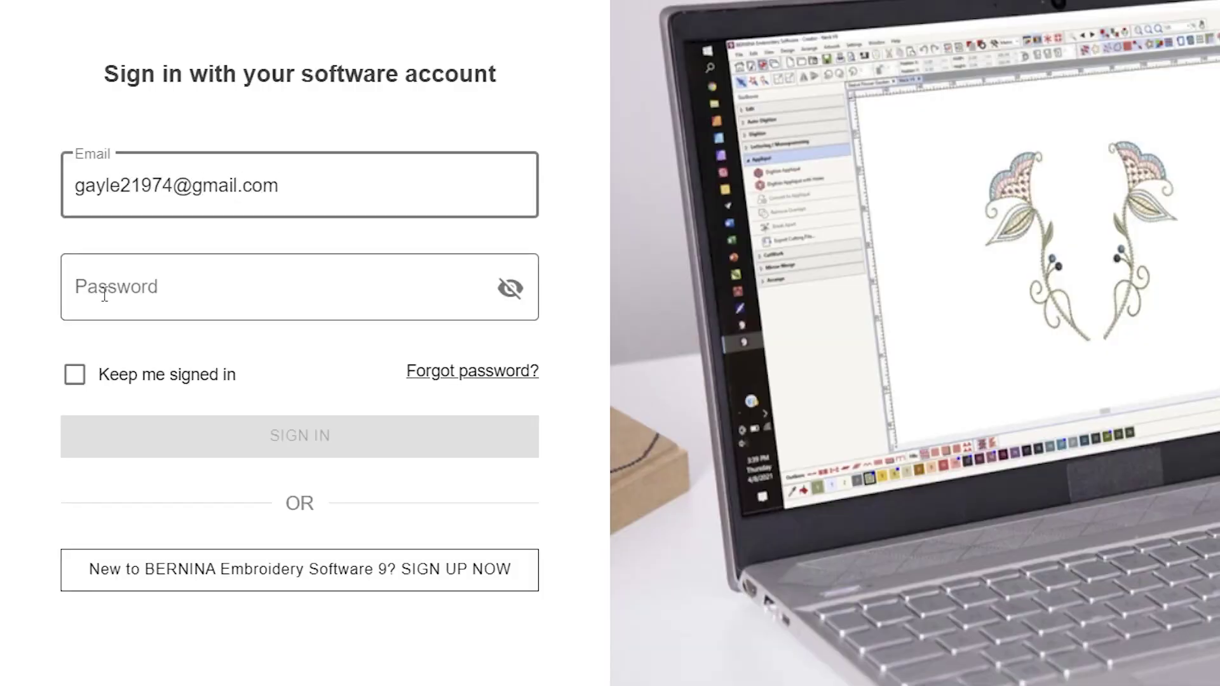
pyautogui.click(112, 292)
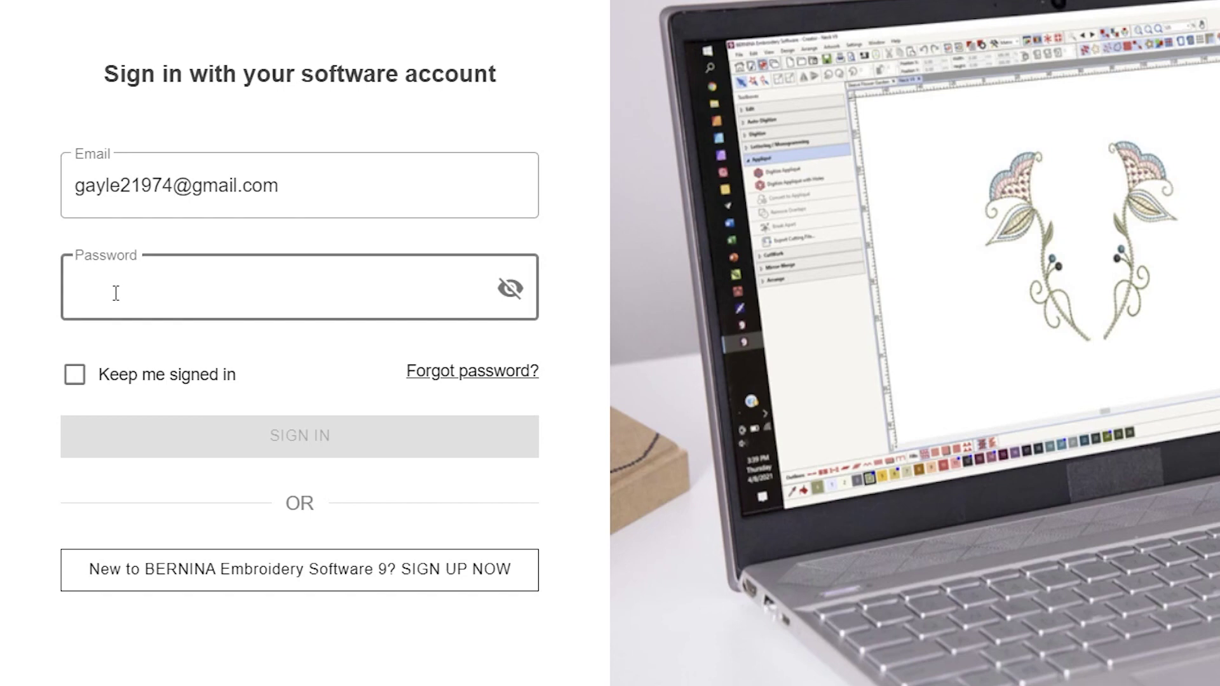
pyautogui.write('*******')
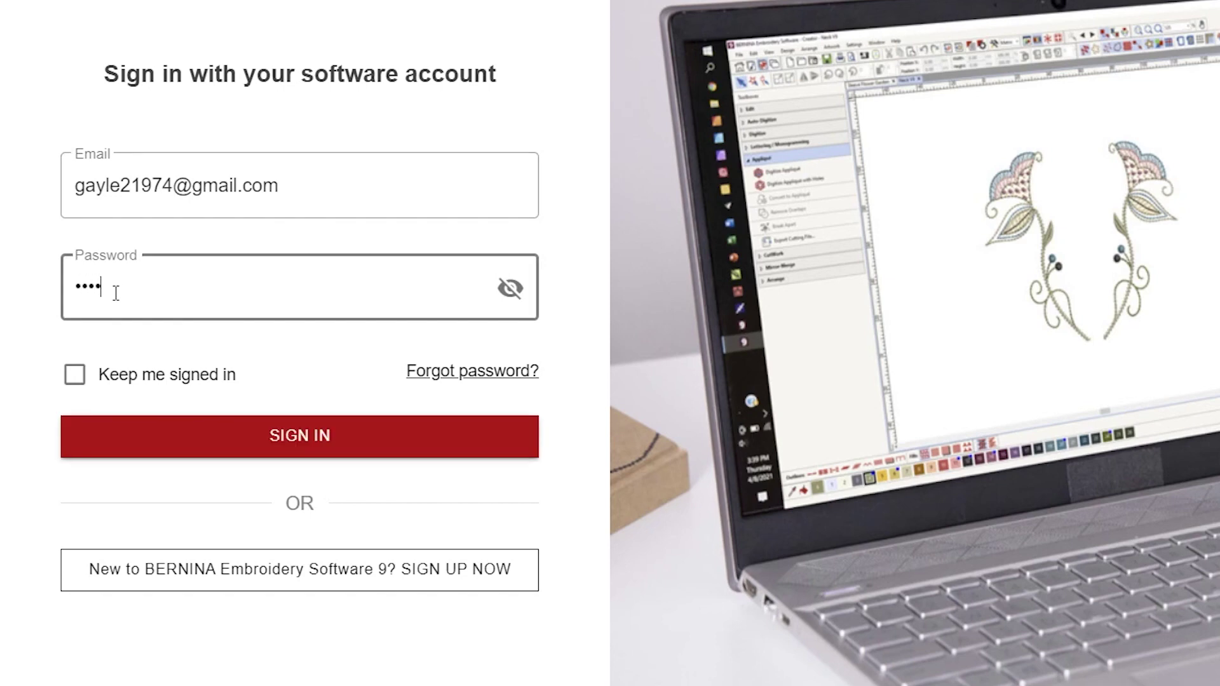
pyautogui.write('**')
pyautogui.click(322, 434)
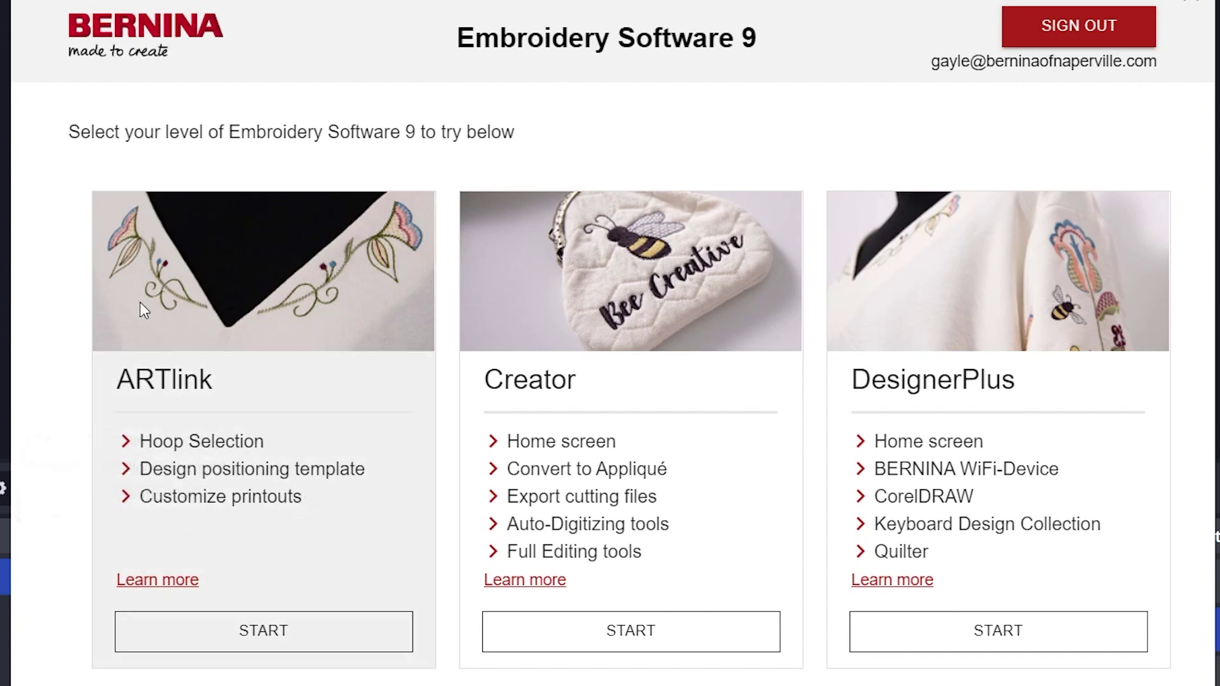
# - Open the 6440_5Feathers design in ARTlink, select it all, and mirror it horizontally and vertically
pyautogui.click(252, 642)
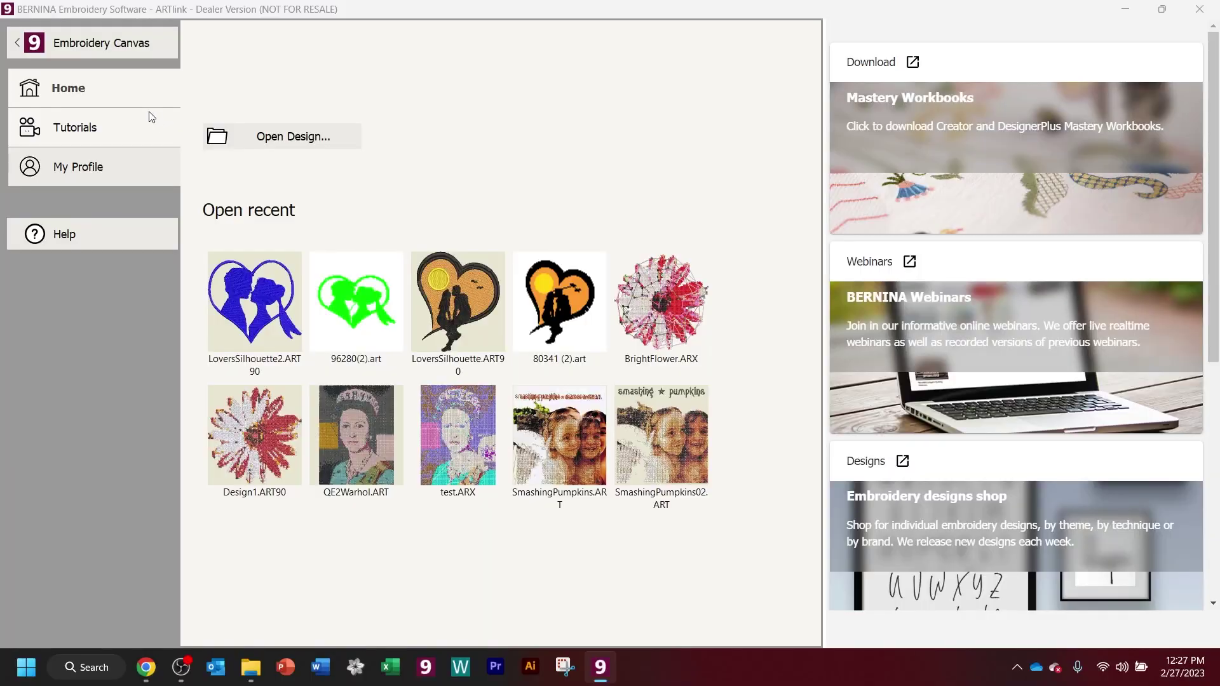
pyautogui.click(252, 139)
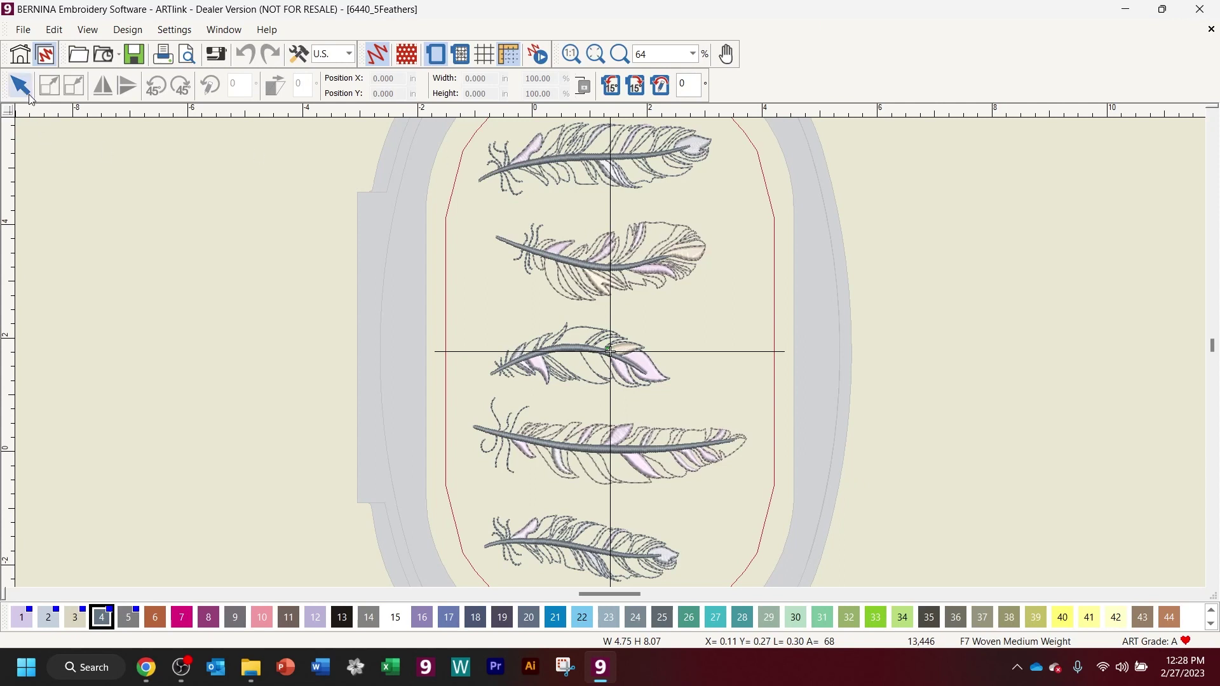
pyautogui.hotkey('ctrl', 'a')
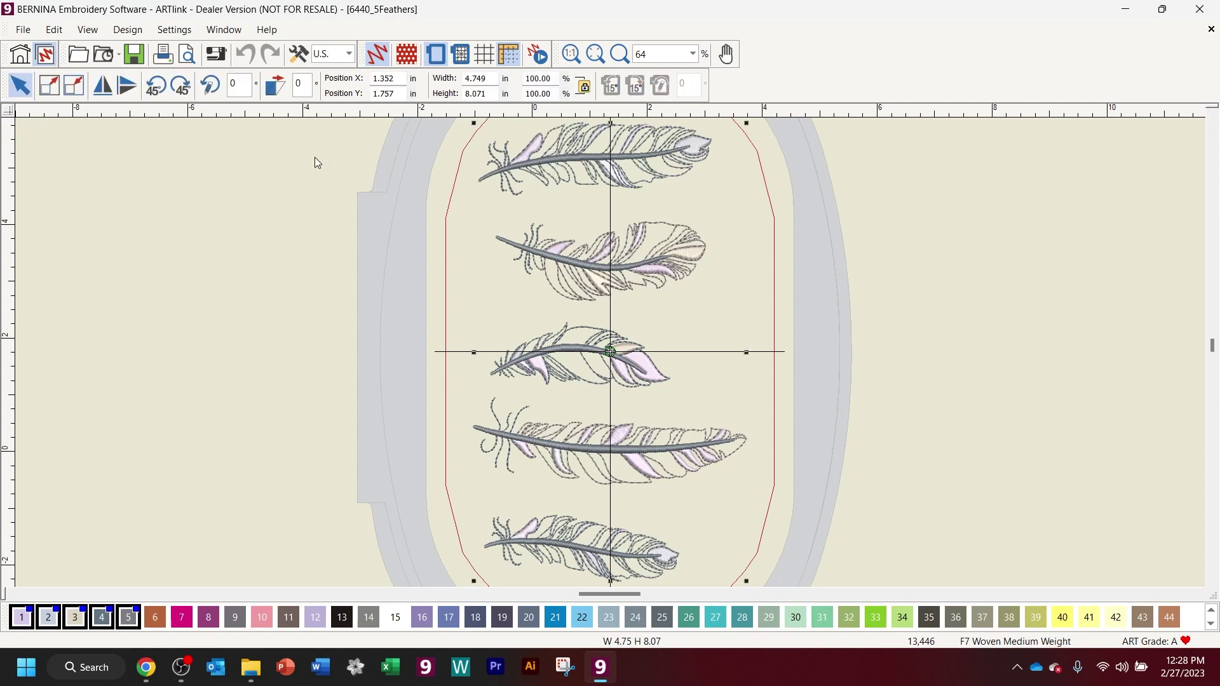
pyautogui.click(107, 89)
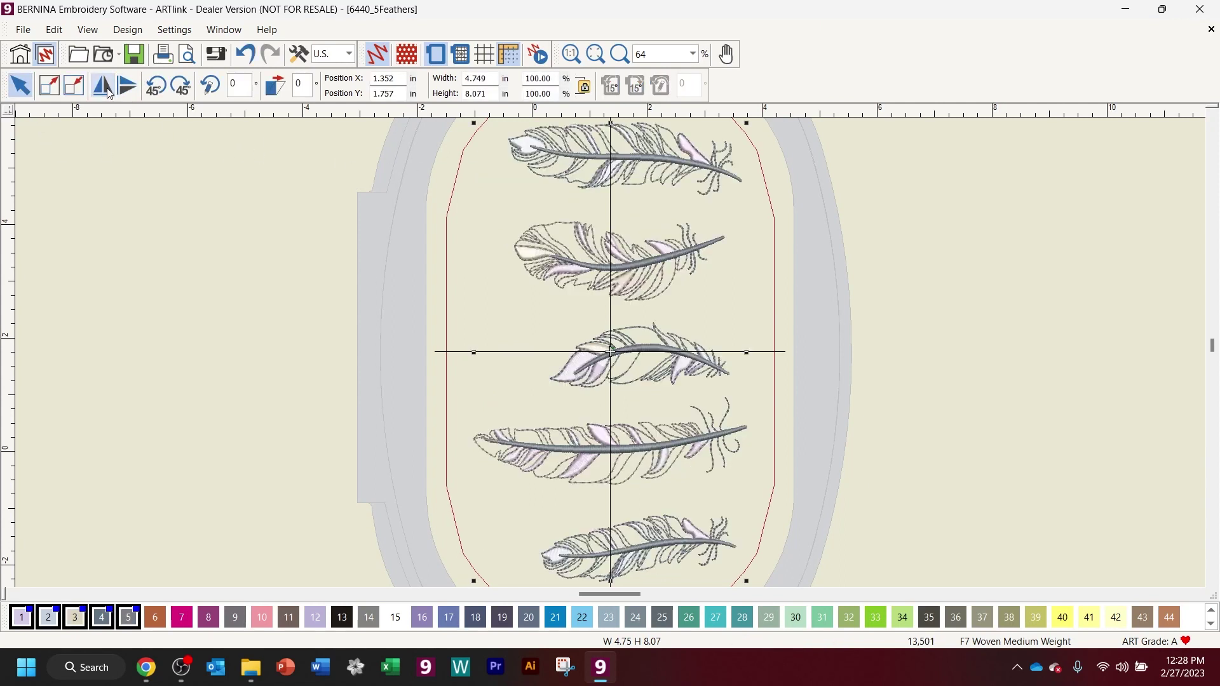
pyautogui.click(126, 89)
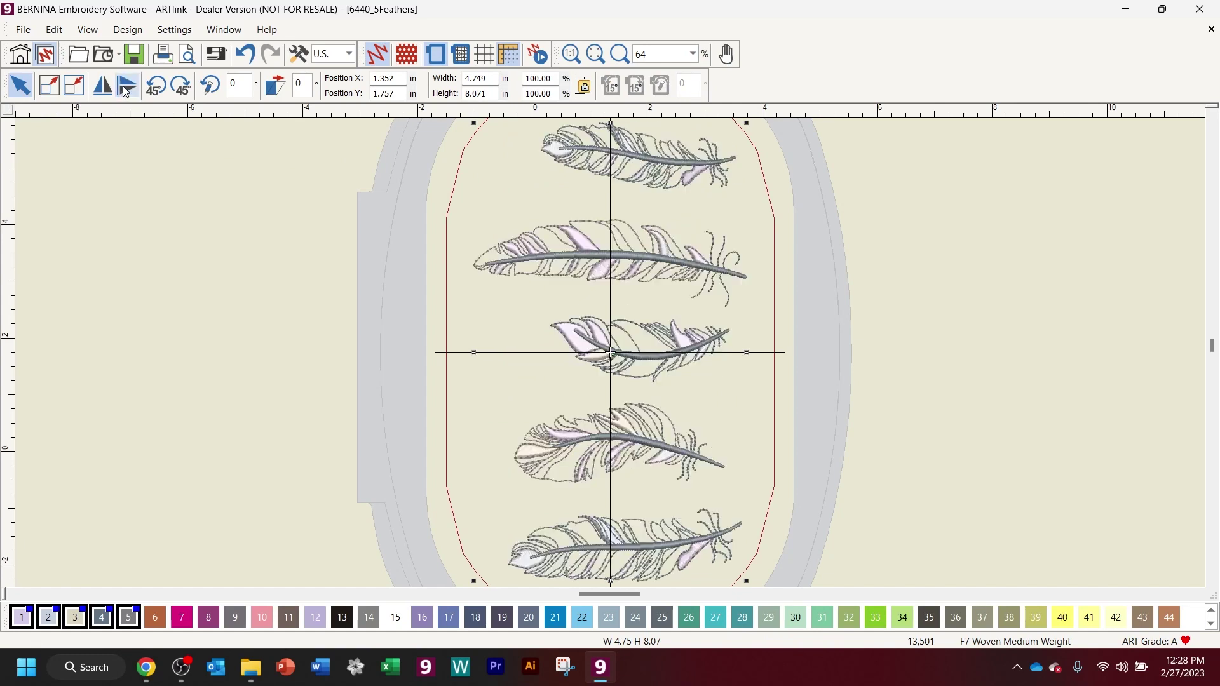
# - Shrink the design by 10% four times to 3.116 × 5.295 in
pyautogui.click(75, 86)
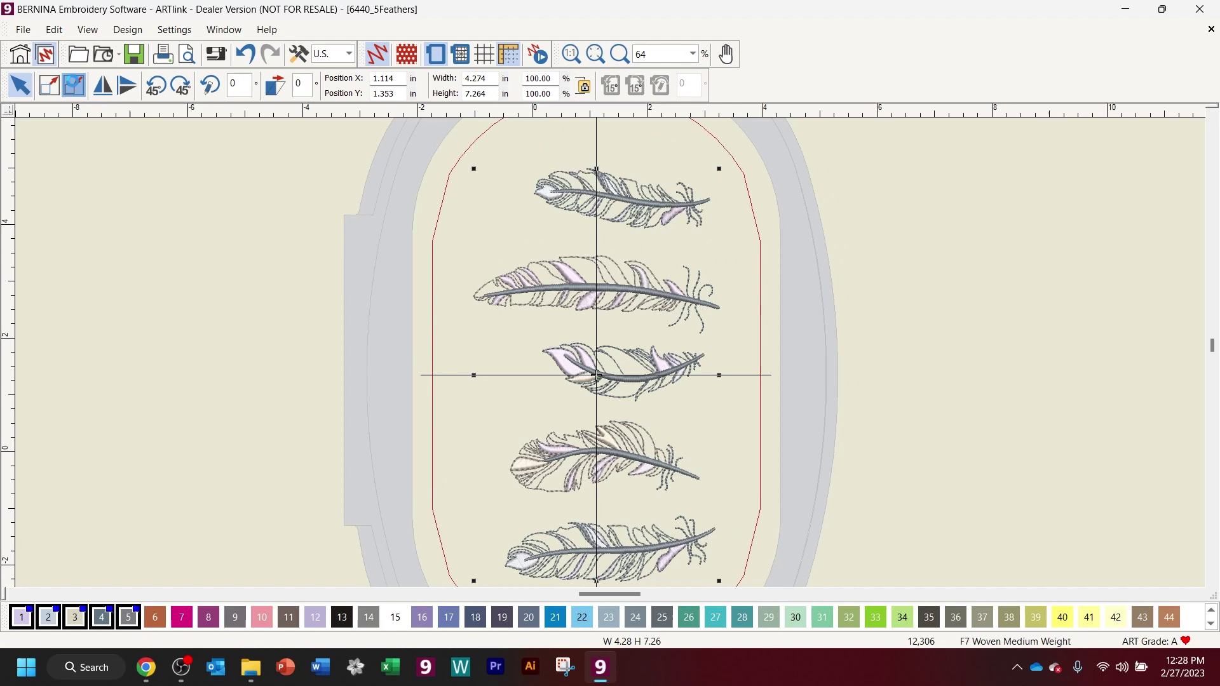
pyautogui.click(75, 86)
pyautogui.click(74, 85)
pyautogui.click(74, 85)
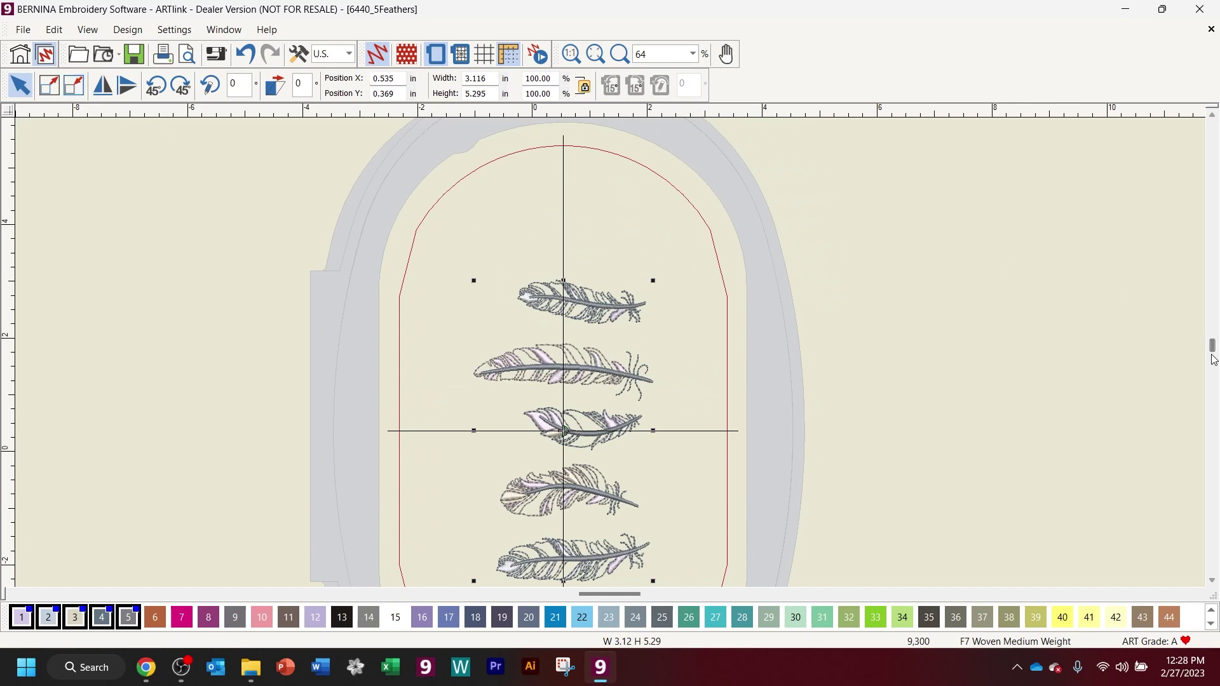
pyautogui.scroll(-3, 1214, 359)
pyautogui.scroll(2, 1215, 358)
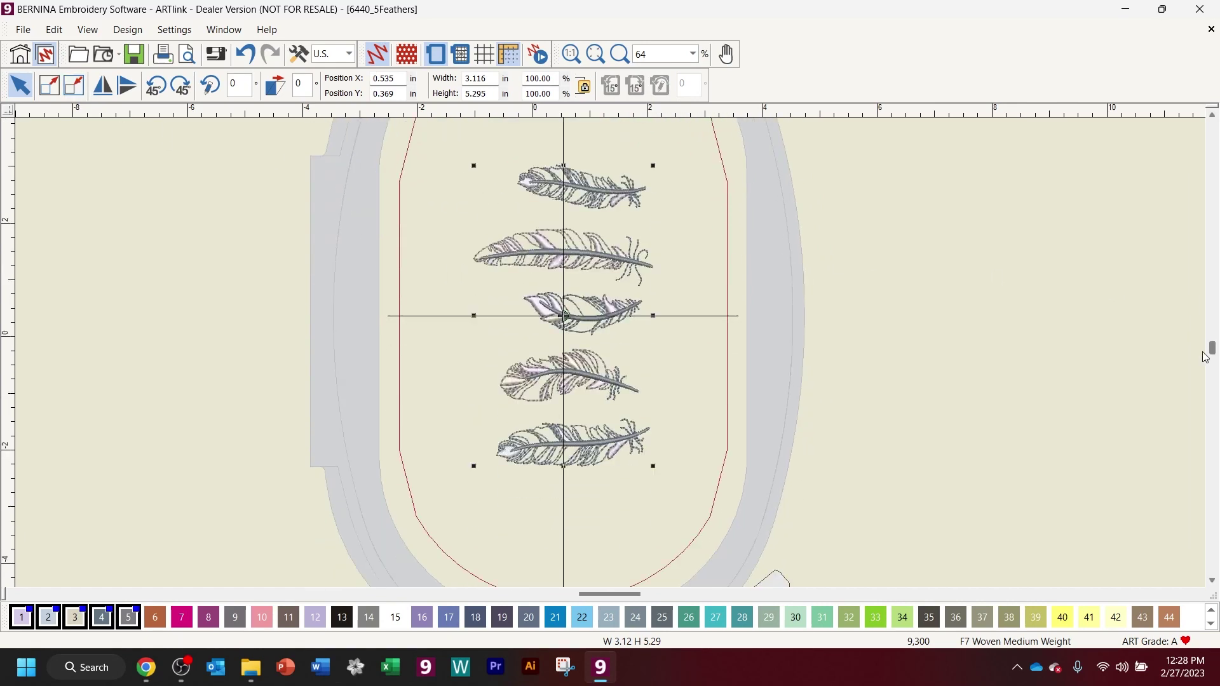
# - Turn the feathers upright with two 45° rotations
pyautogui.click(182, 87)
pyautogui.click(182, 87)
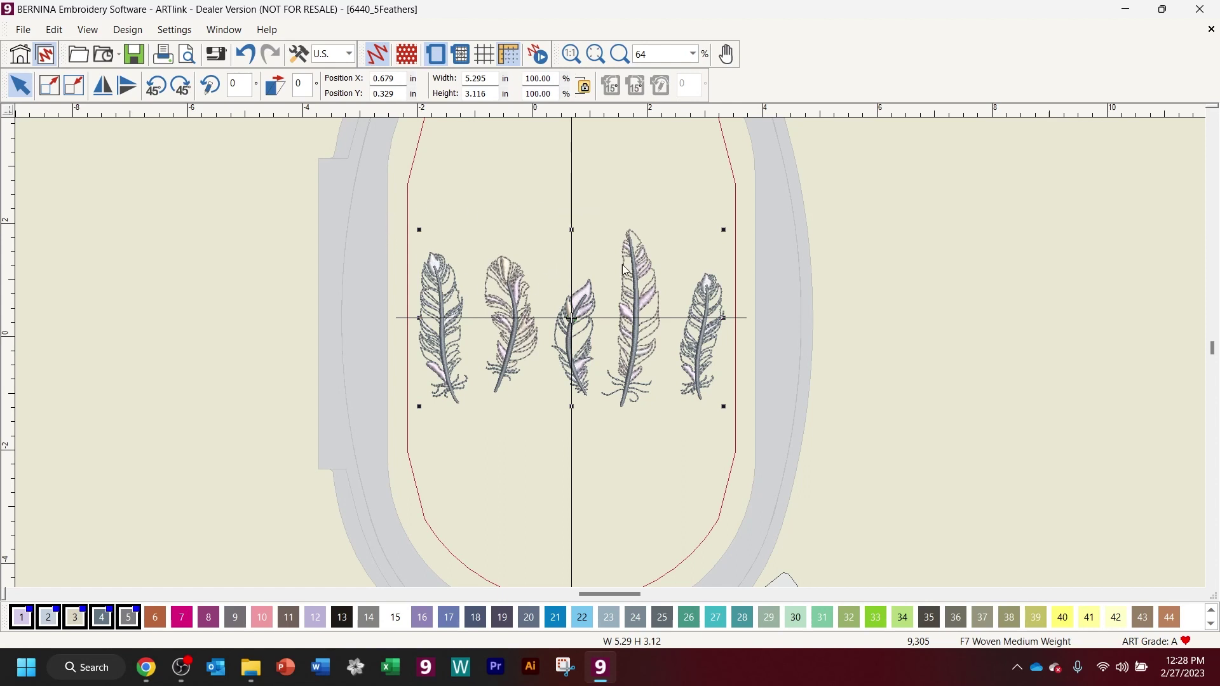
pyautogui.click(210, 86)
# - Rotate the feathers slightly and skew them to lean right, giving 4.964 × 4.537 in
pyautogui.moveTo(721, 230); pyautogui.dragTo(711, 212)
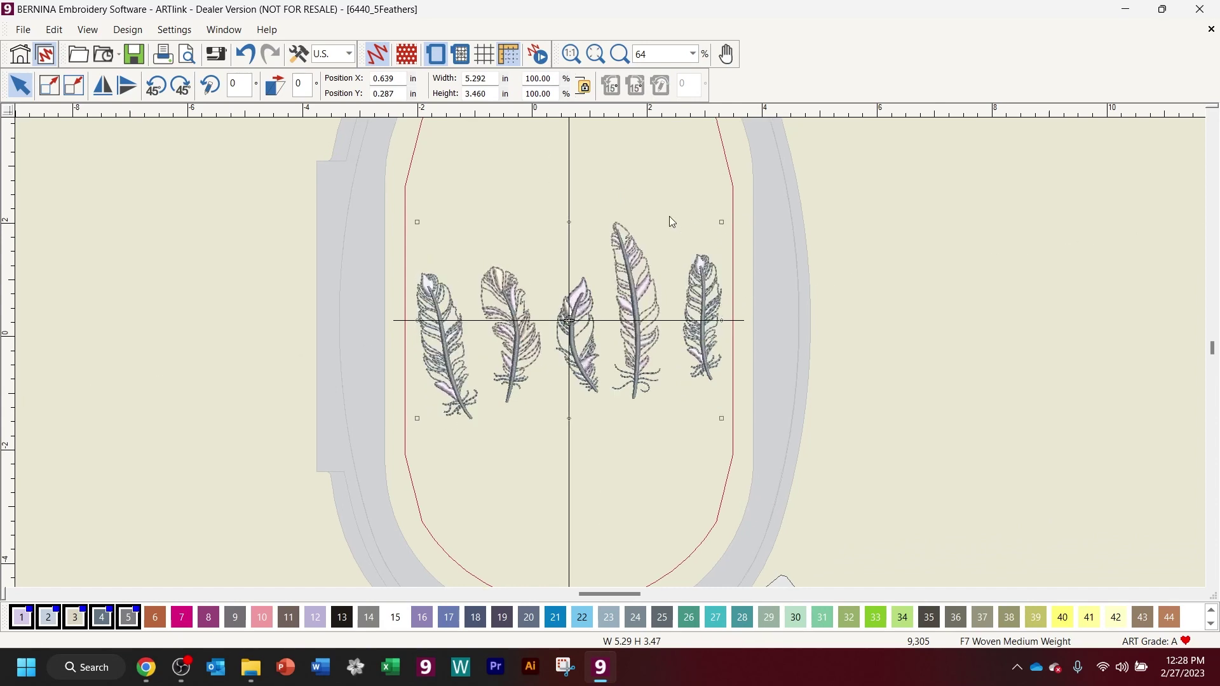
pyautogui.moveTo(568, 223); pyautogui.dragTo(664, 232)
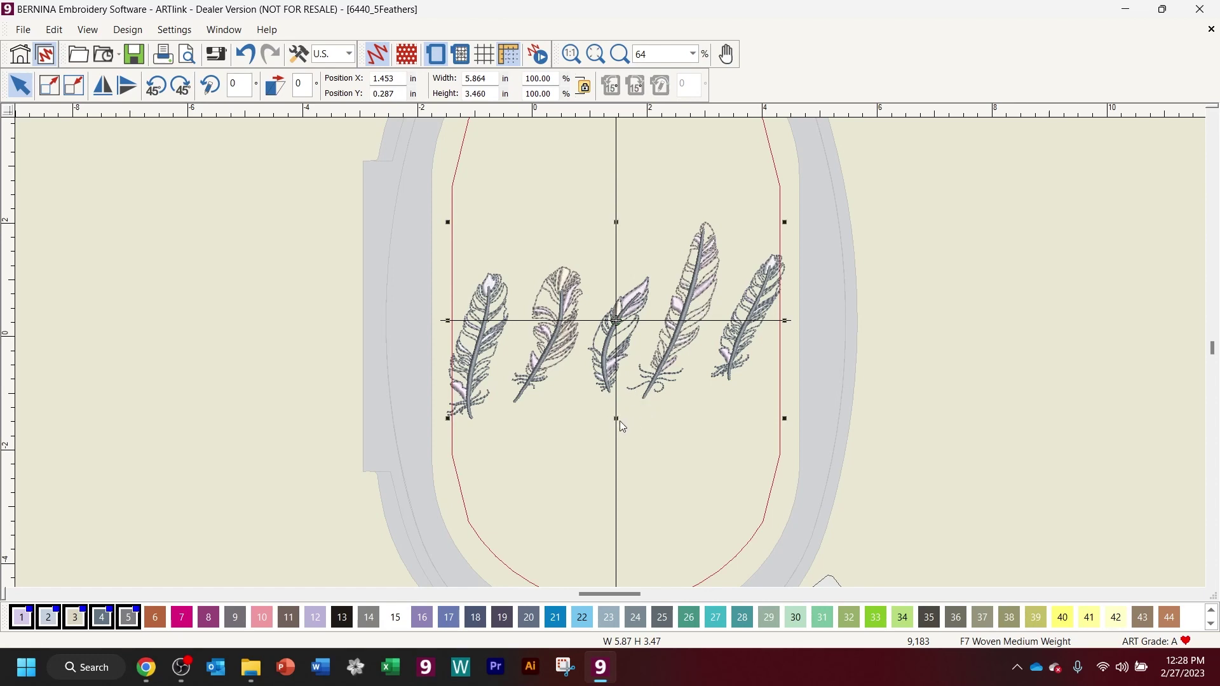
pyautogui.moveTo(617, 420); pyautogui.dragTo(623, 479)
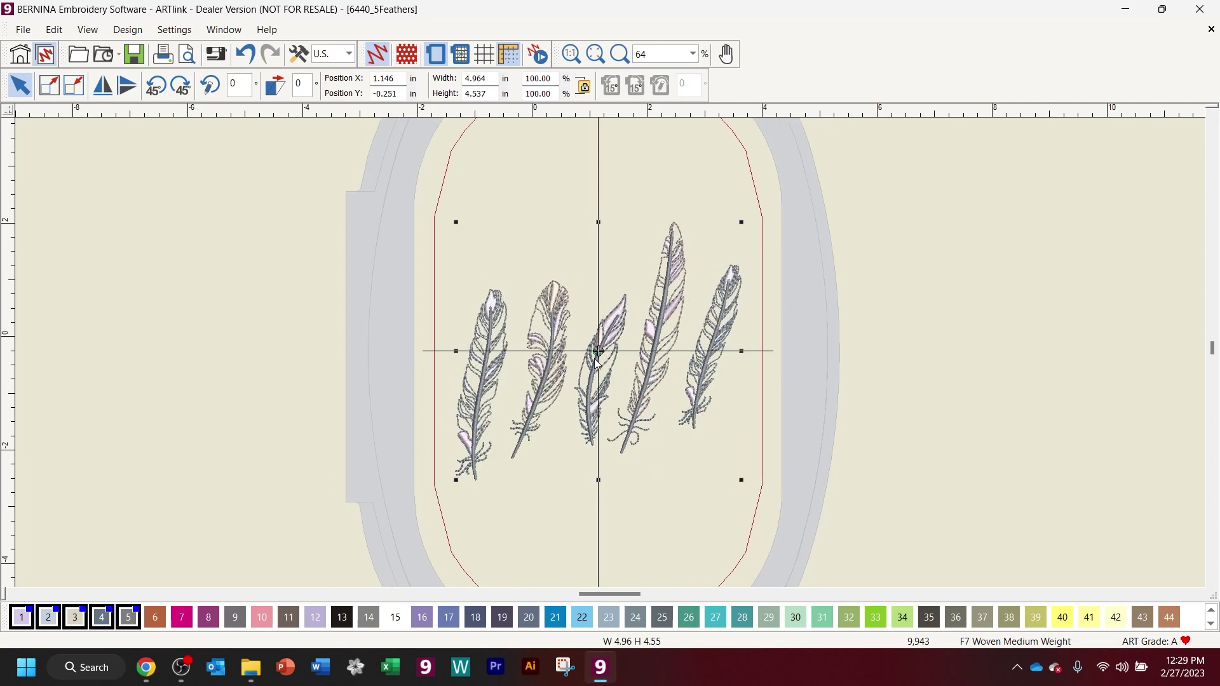
# - Replace the Large Oval Hoop with the BERNINA Jumbo Hoop, 256 x 400
pyautogui.rightClick(436, 56)
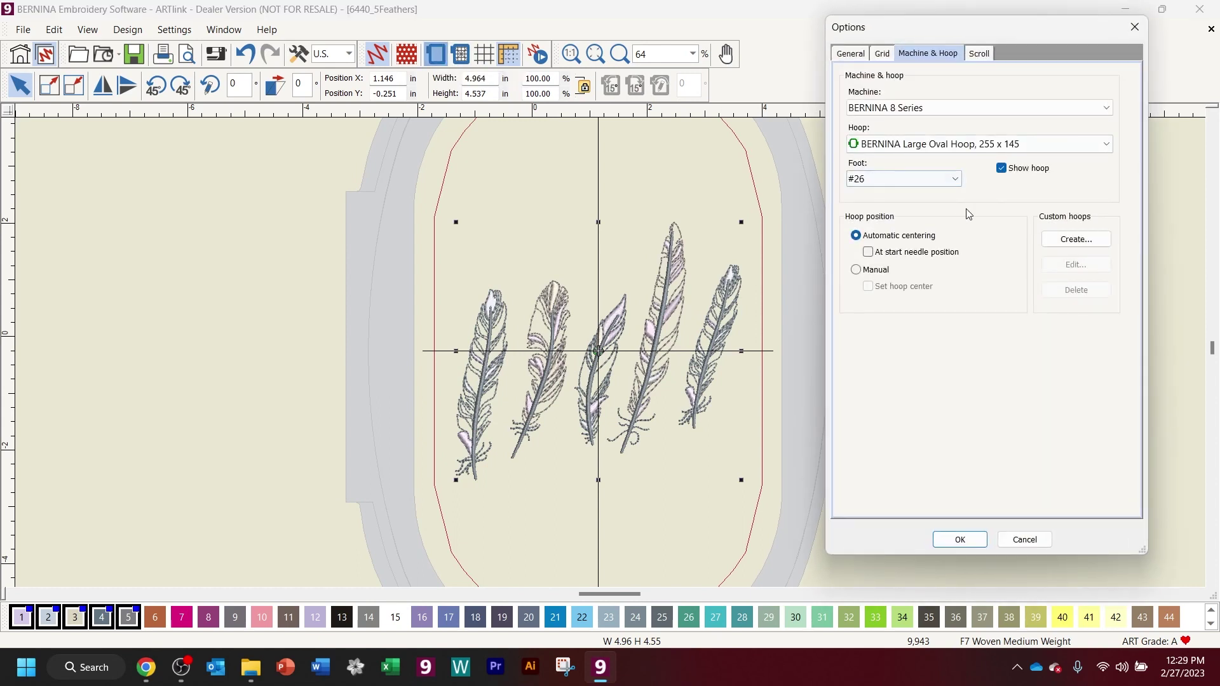
pyautogui.click(889, 144)
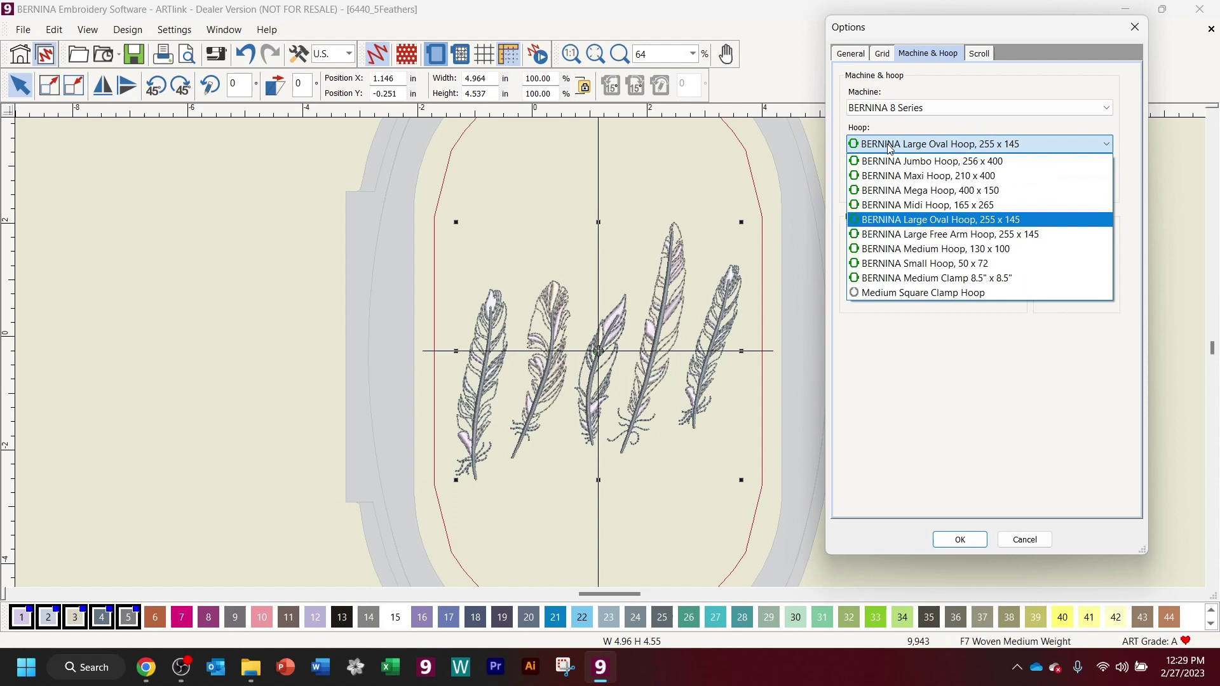
pyautogui.click(906, 161)
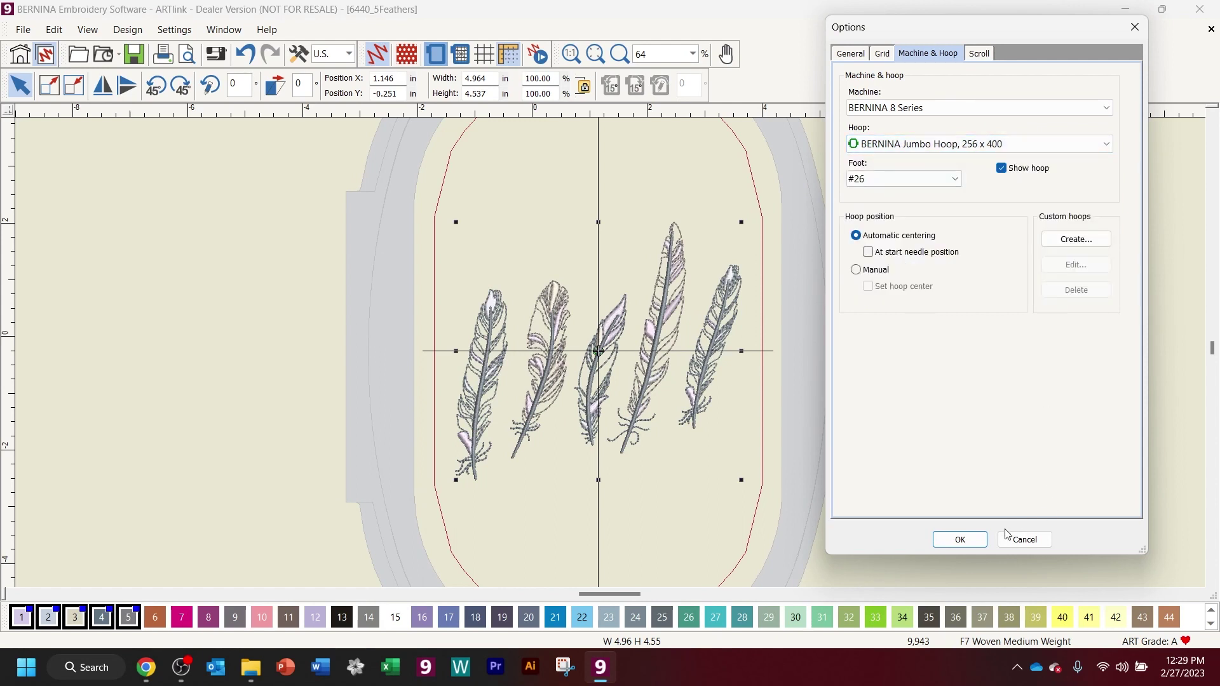
pyautogui.click(961, 540)
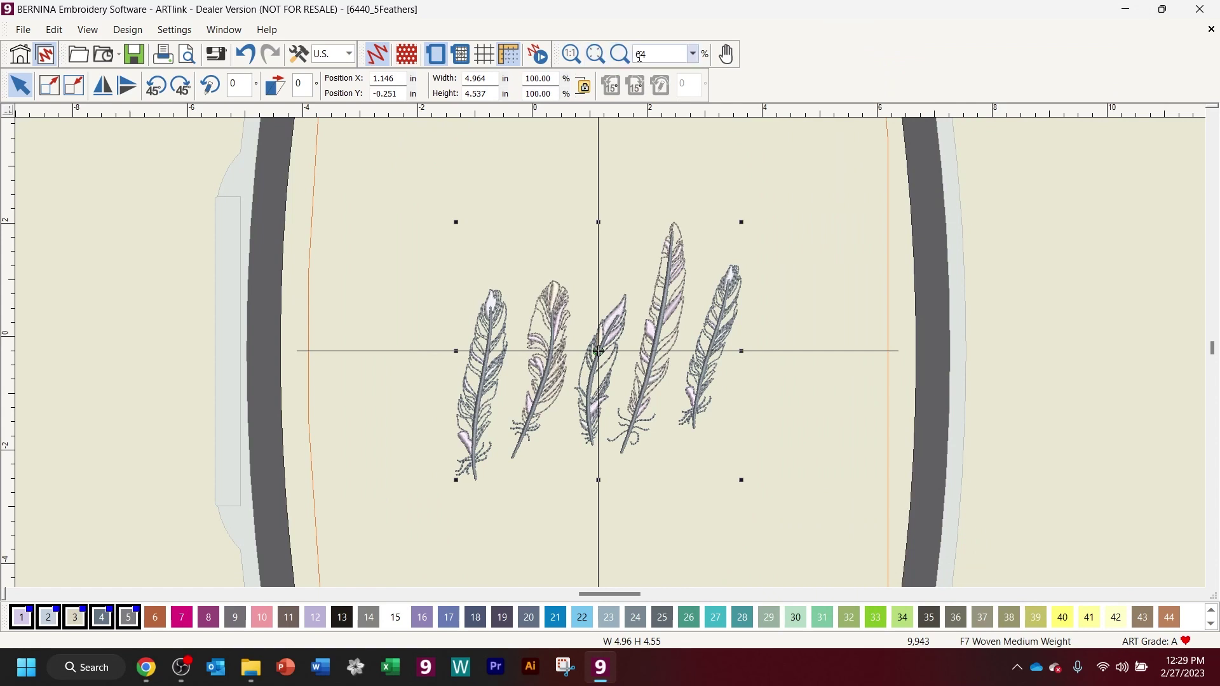
pyautogui.click(693, 53)
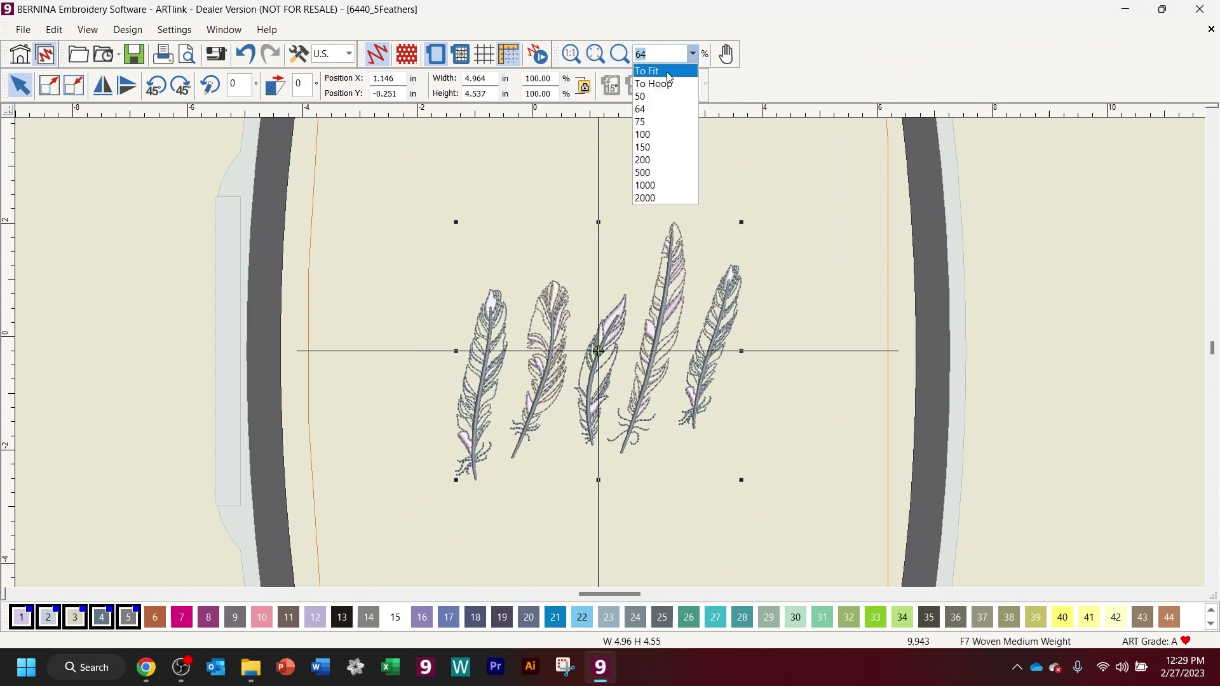
# - Zoom To Hoop to view the feathers centred in the Jumbo hoop, dismissing Write to Card/Machine without writing
pyautogui.click(654, 83)
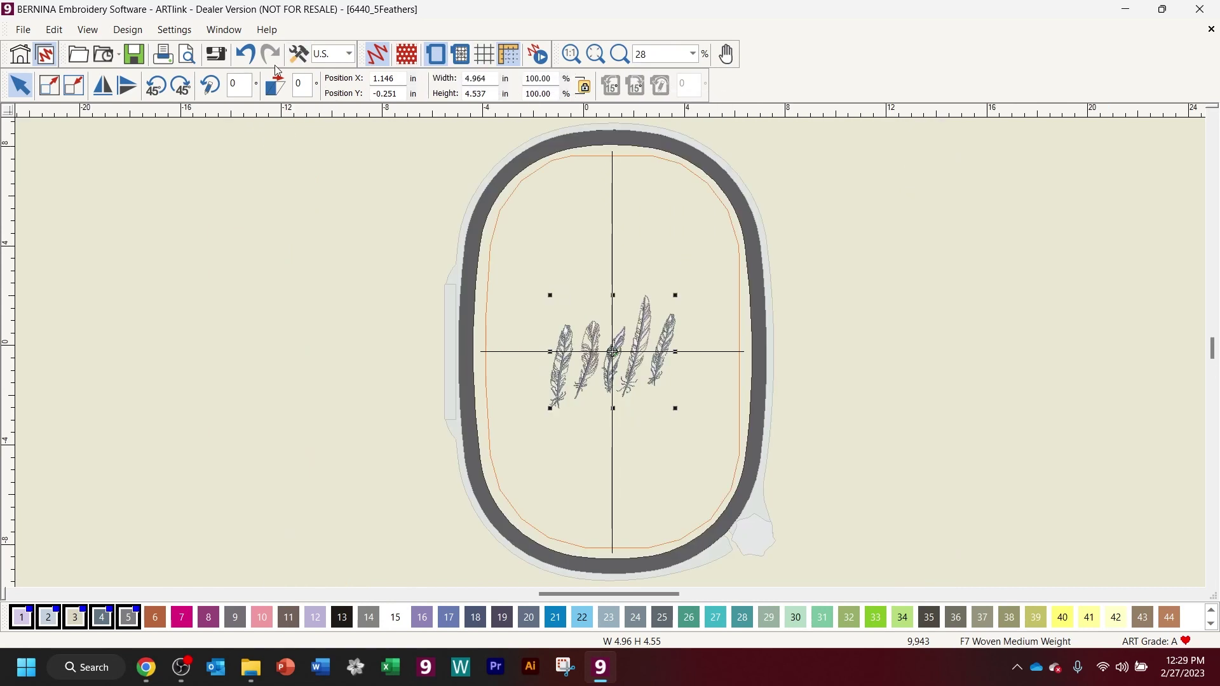
pyautogui.click(221, 54)
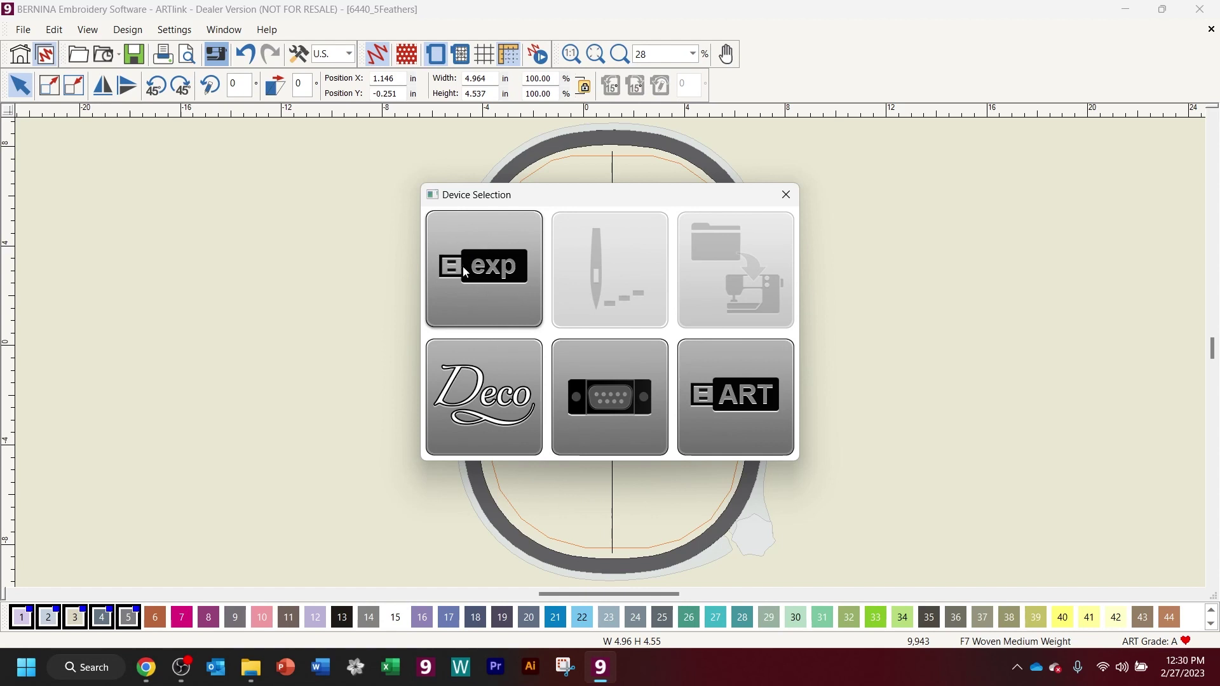
pyautogui.click(786, 196)
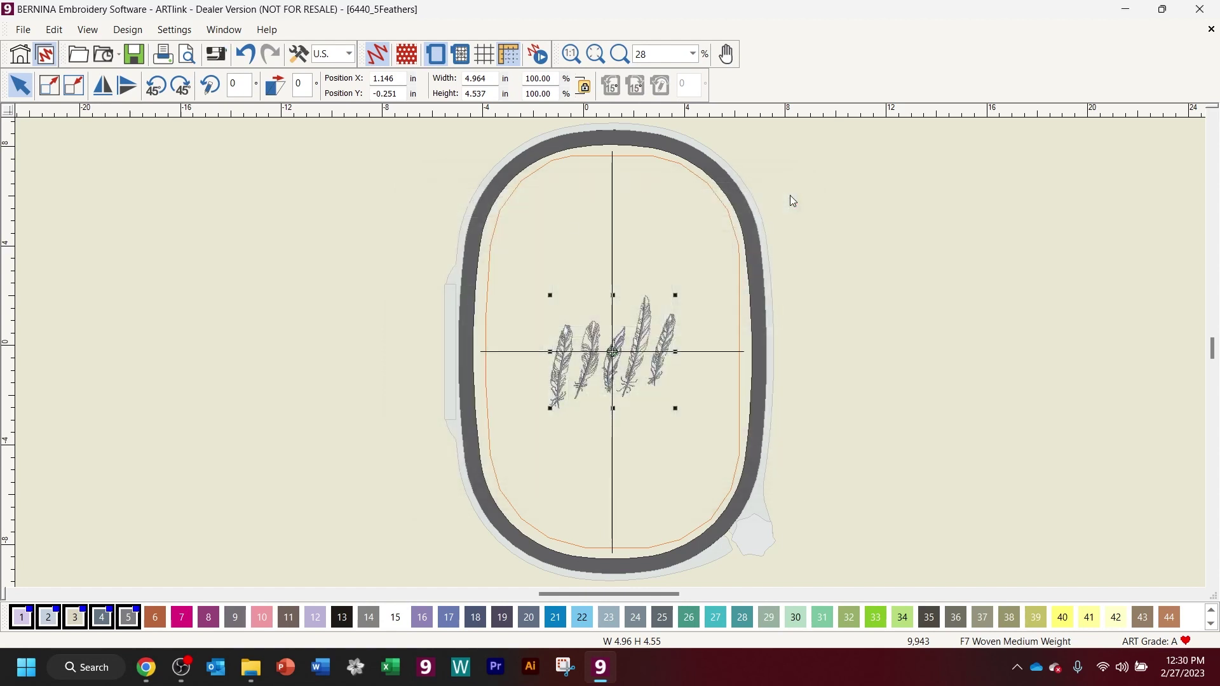
# - Save the design as 6440_5Feathers_alt in Public > Public Embroidery > CLass
pyautogui.click(23, 30)
pyautogui.click(66, 140)
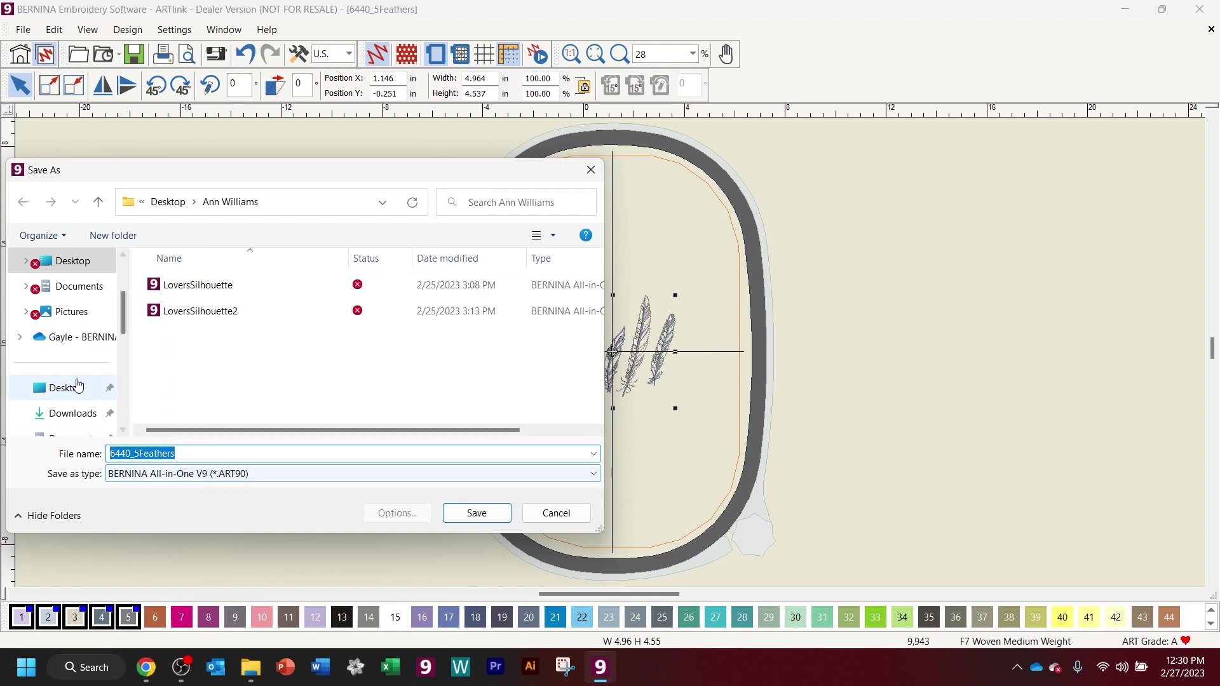
pyautogui.scroll(-5, 73, 371)
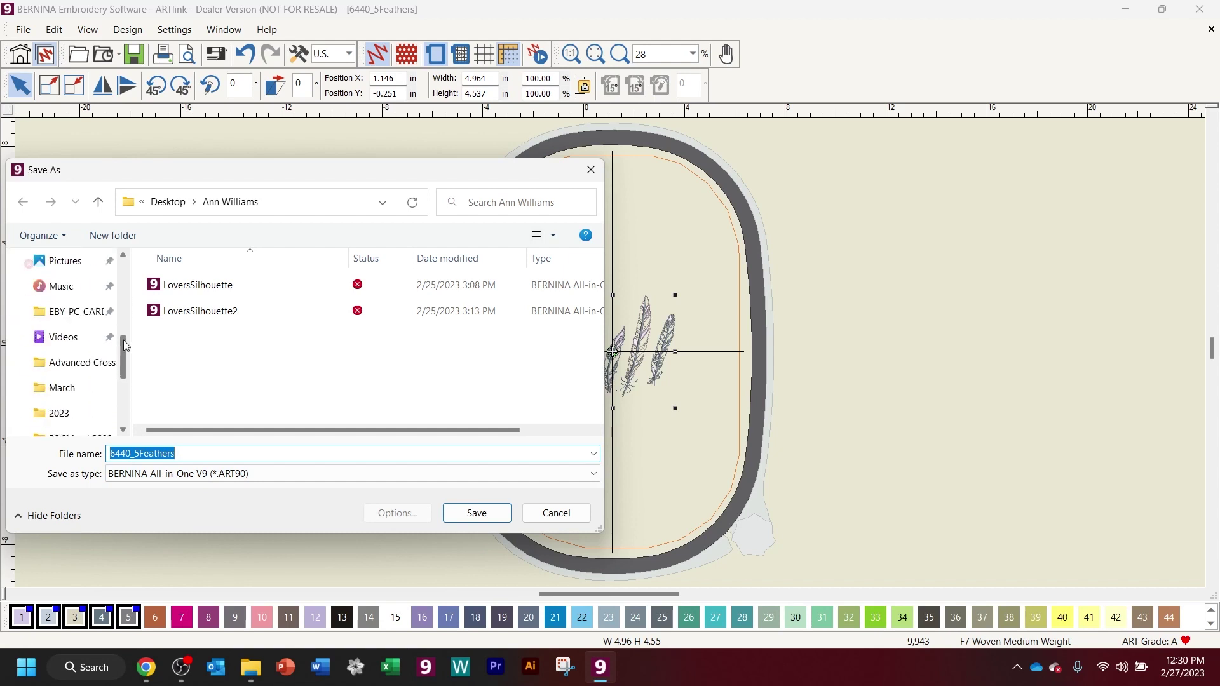
pyautogui.click(70, 362)
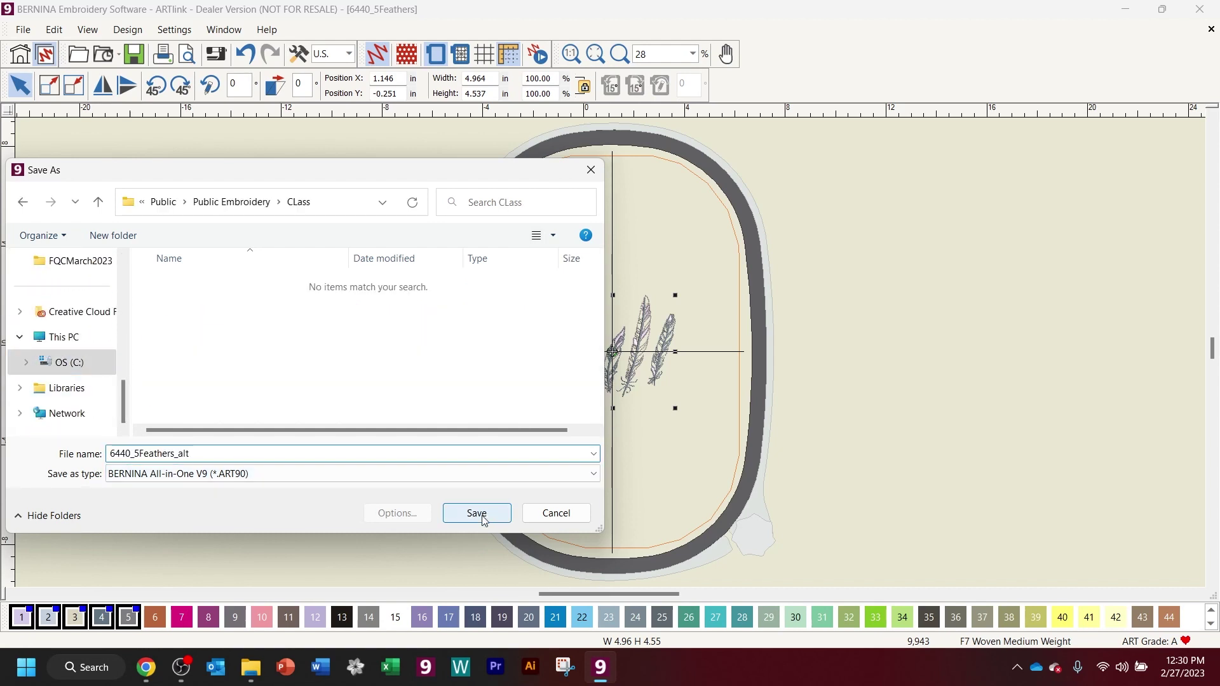
pyautogui.click(482, 515)
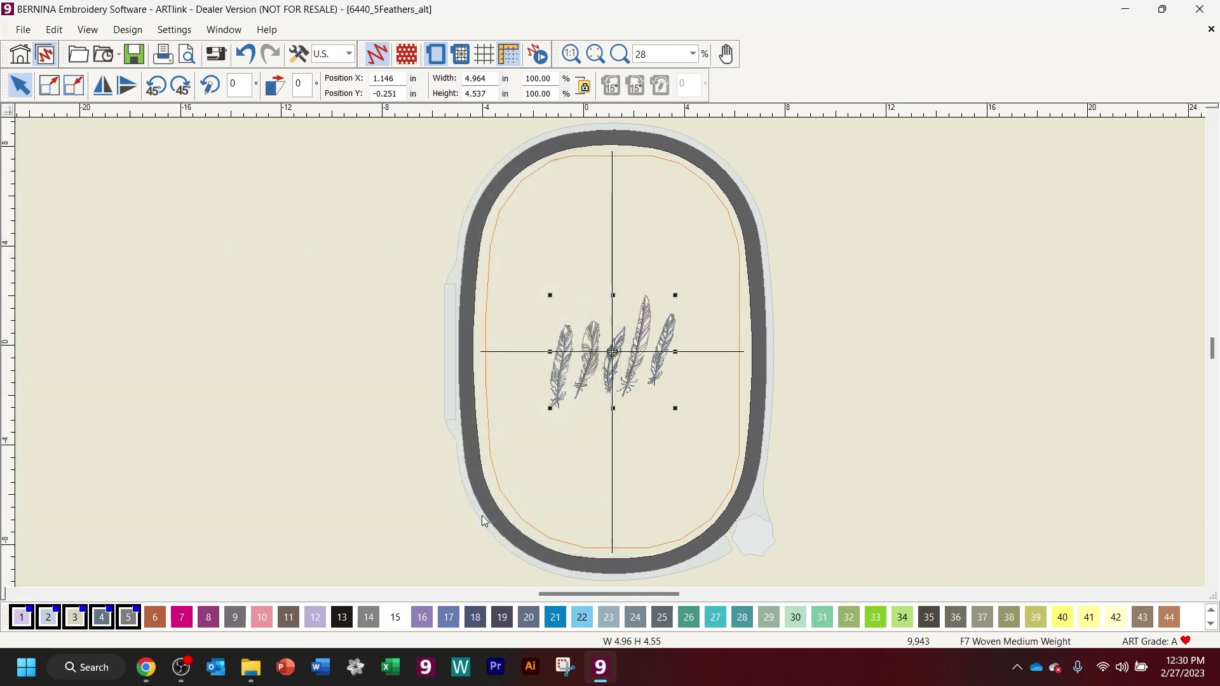